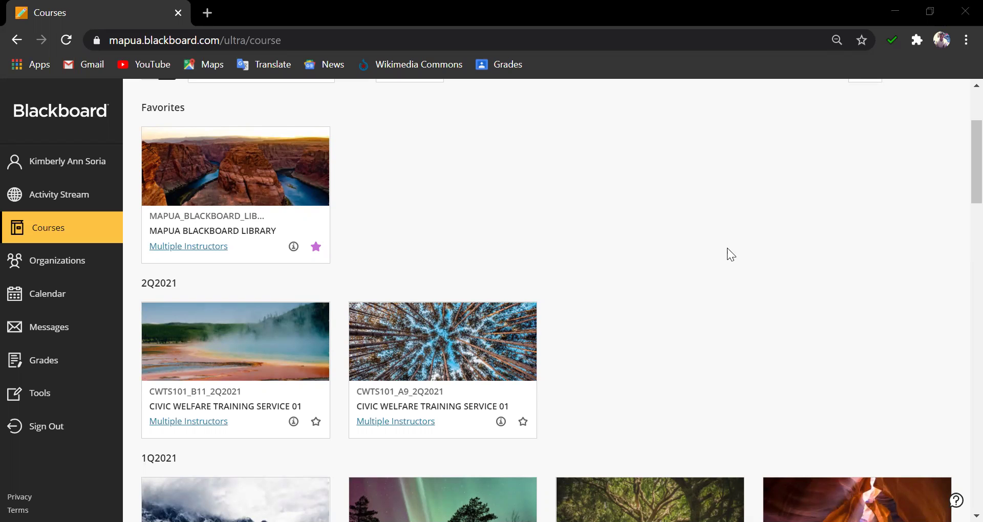
# - In course CWTS101_A9_2Q2021, go to Online Discussion 1 and open Build Content to add a Turnitin assignment
pyautogui.click(420, 402)
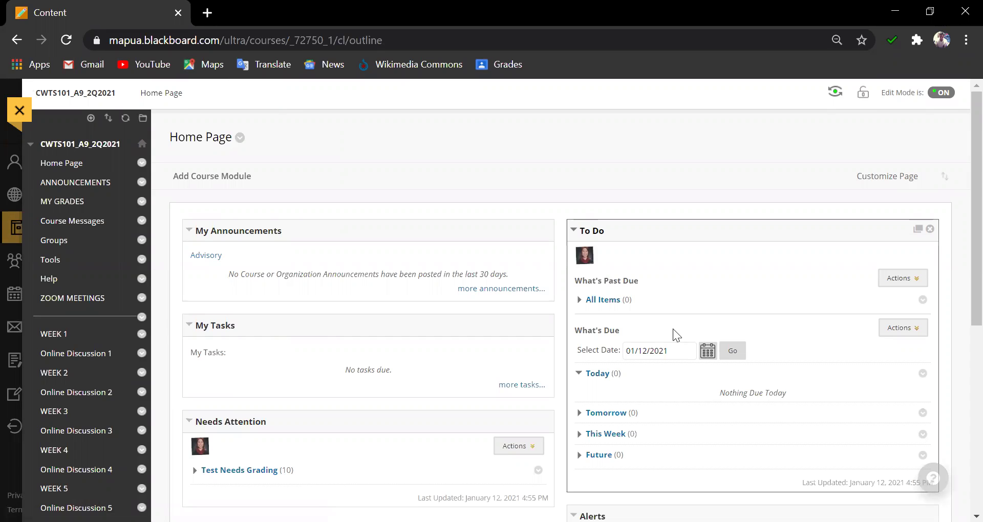
pyautogui.click(102, 358)
pyautogui.click(226, 177)
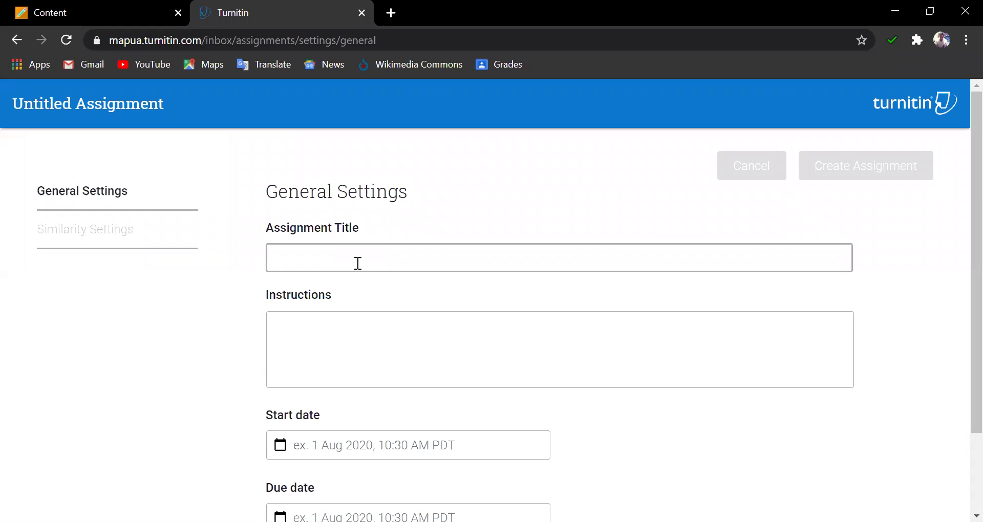
# - Title the assignment 'Trial 1' and paste in the essay instructions
pyautogui.click(358, 263)
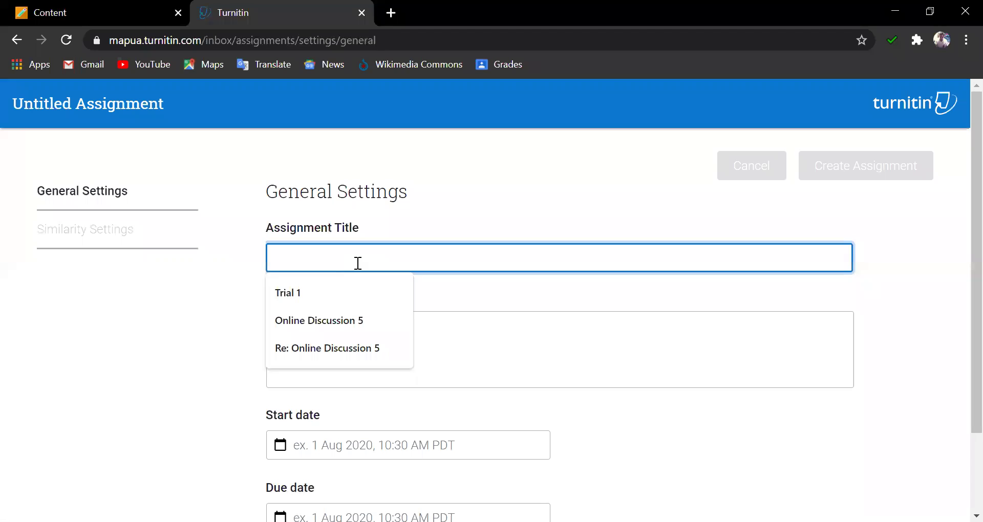
pyautogui.click(333, 295)
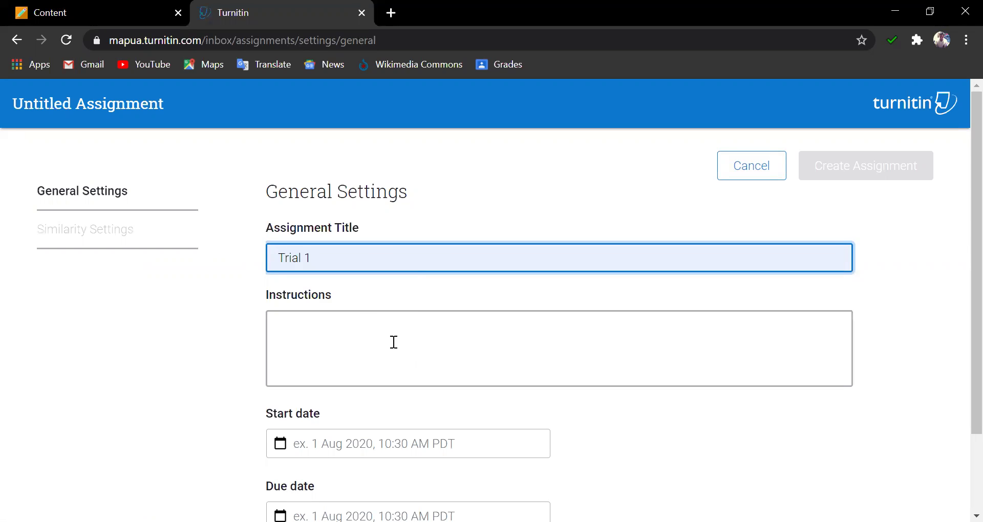
pyautogui.click(347, 339)
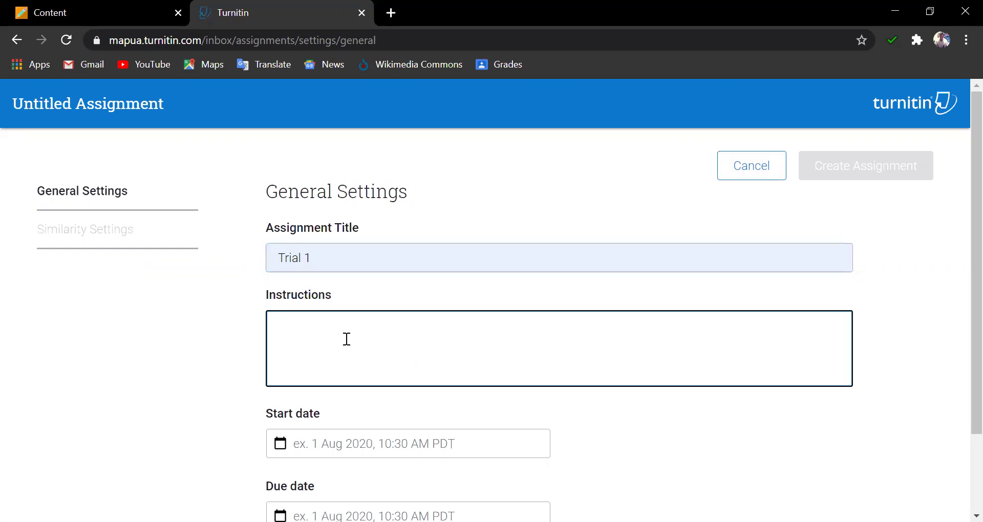
pyautogui.write('Submit an essay on One’s Responsibility. Minimum of three paragraphs and 200 words.')
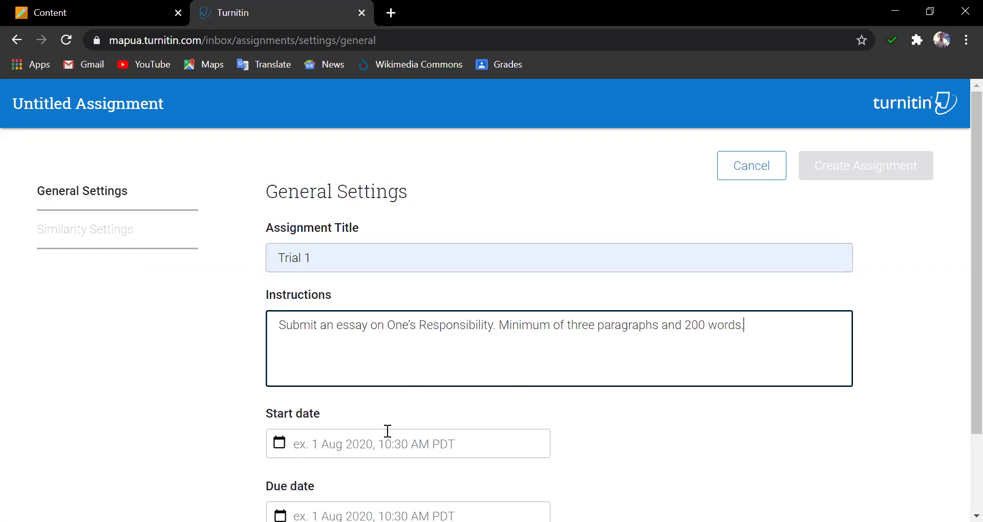
# - Set start date 12 Jan 2021 and due date 16 Jan 2021, then create the assignment
pyautogui.click(380, 445)
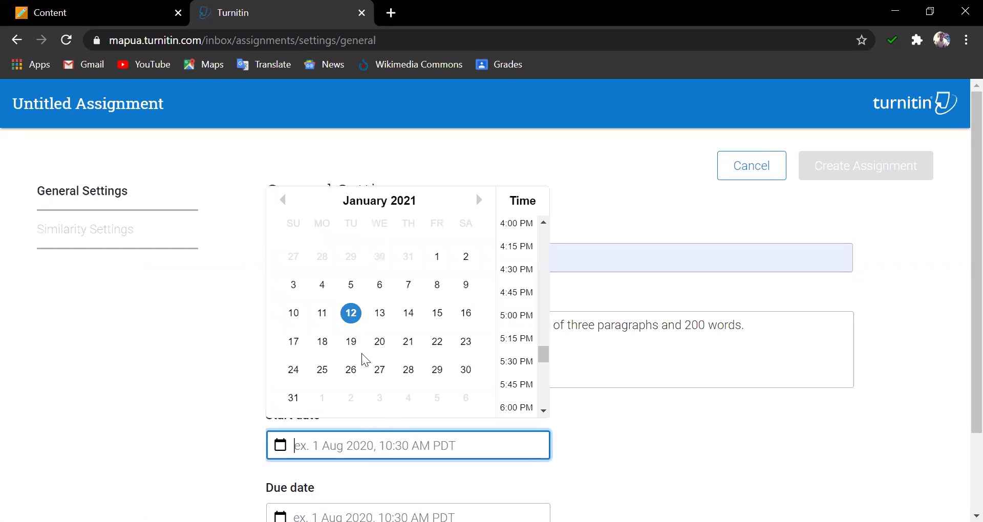
pyautogui.click(351, 321)
pyautogui.scroll(-5, 463, 388)
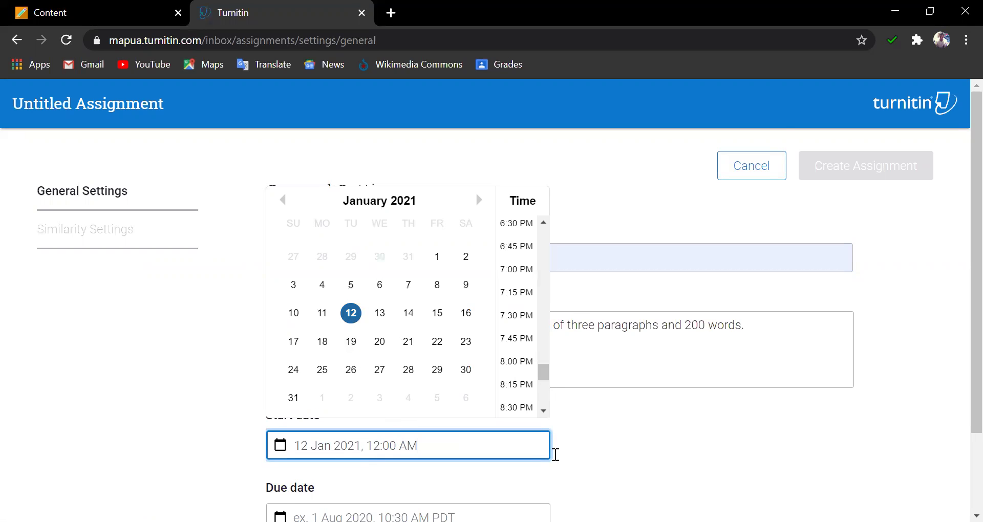
pyautogui.scroll(-1, 560, 461)
pyautogui.scroll(-1, 544, 448)
pyautogui.click(352, 416)
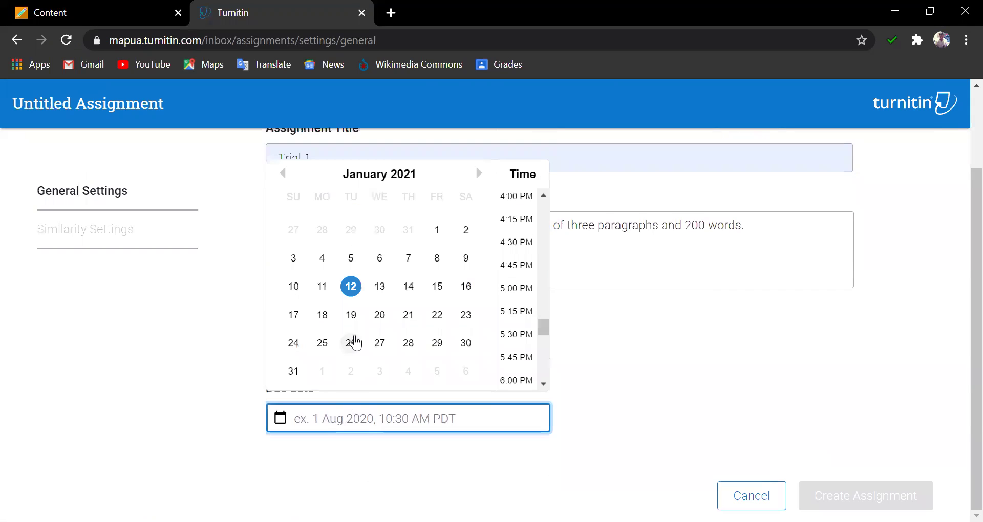
pyautogui.click(475, 290)
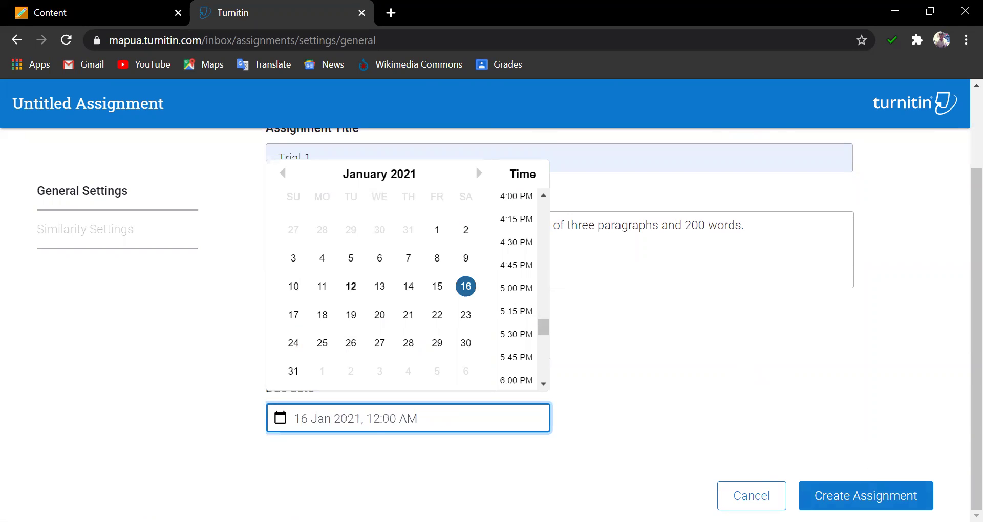
pyautogui.press('Return')
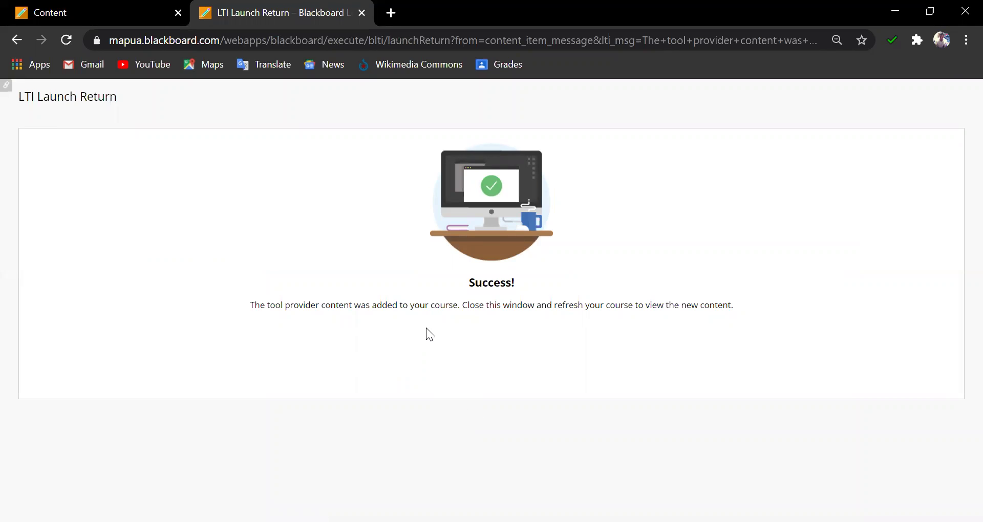
# - Close the LTI Launch Return success tab to return to the course
pyautogui.rightClick(197, 17)
pyautogui.click(239, 176)
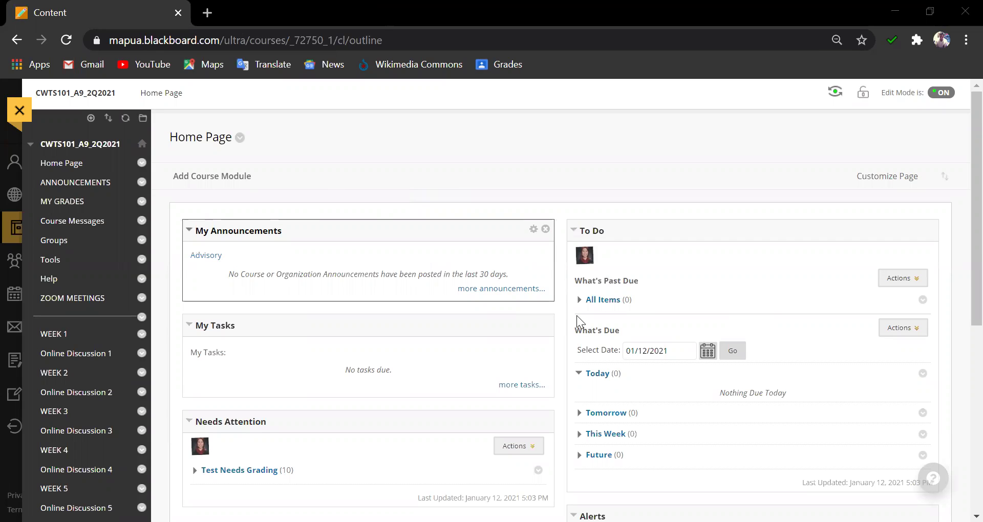
# - Edit the Trial 1 item in Online Discussion 1 and set Points Possible to 50
pyautogui.click(52, 354)
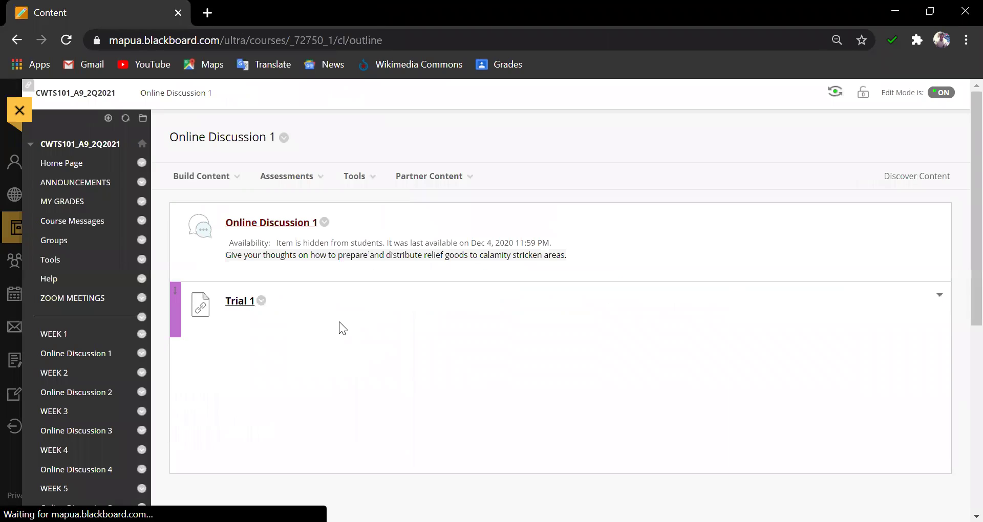
pyautogui.click(261, 301)
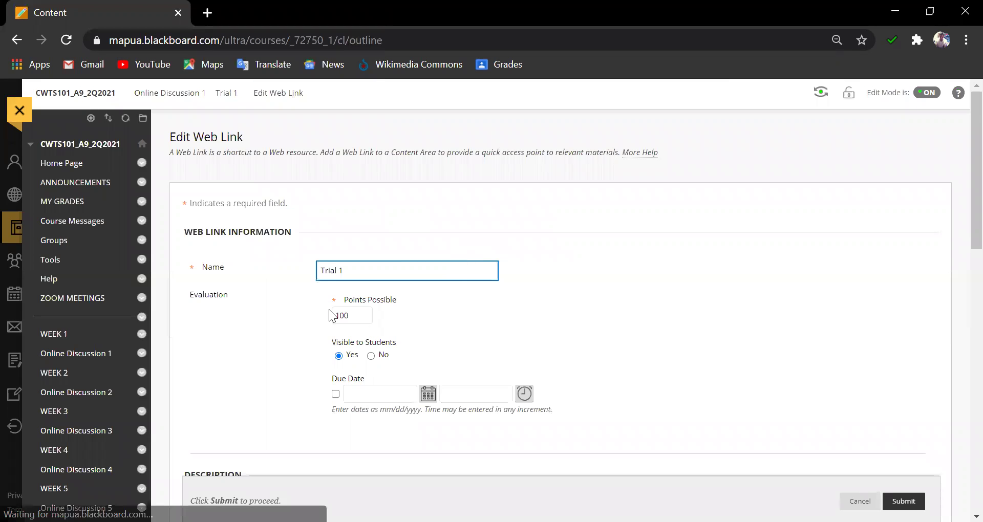
pyautogui.moveTo(357, 318); pyautogui.dragTo(325, 314)
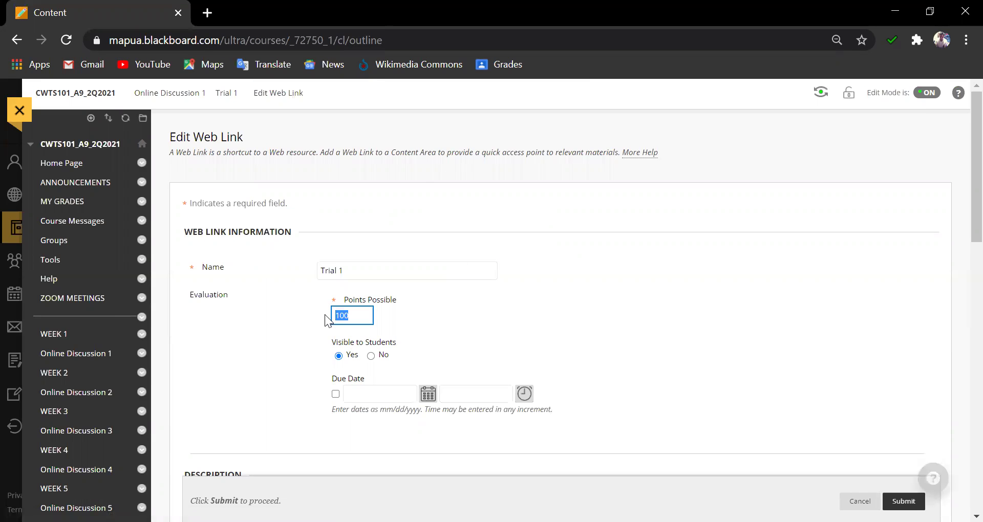
pyautogui.write('50')
# - Set due date 01/16/2021, display after 01/11/2021 and display until 01/16/2021
pyautogui.click(430, 398)
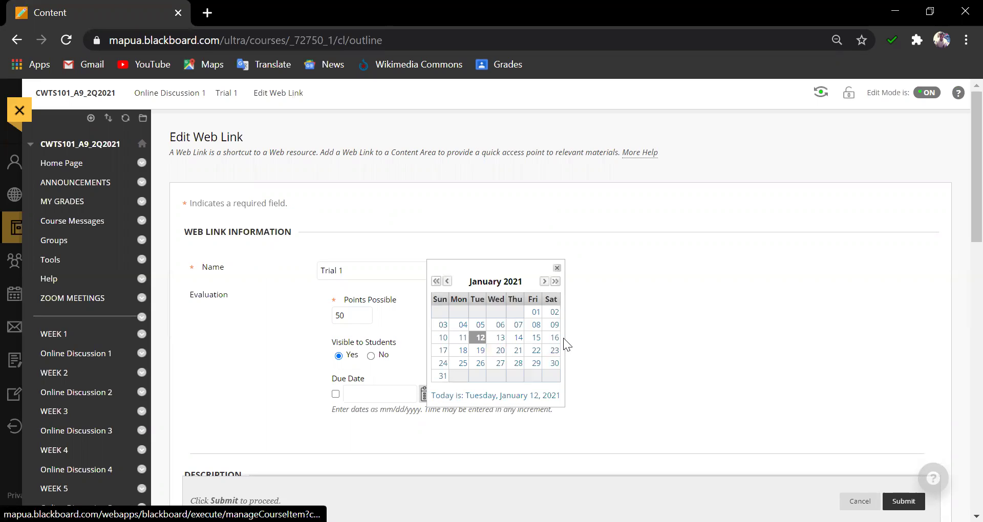
pyautogui.click(559, 338)
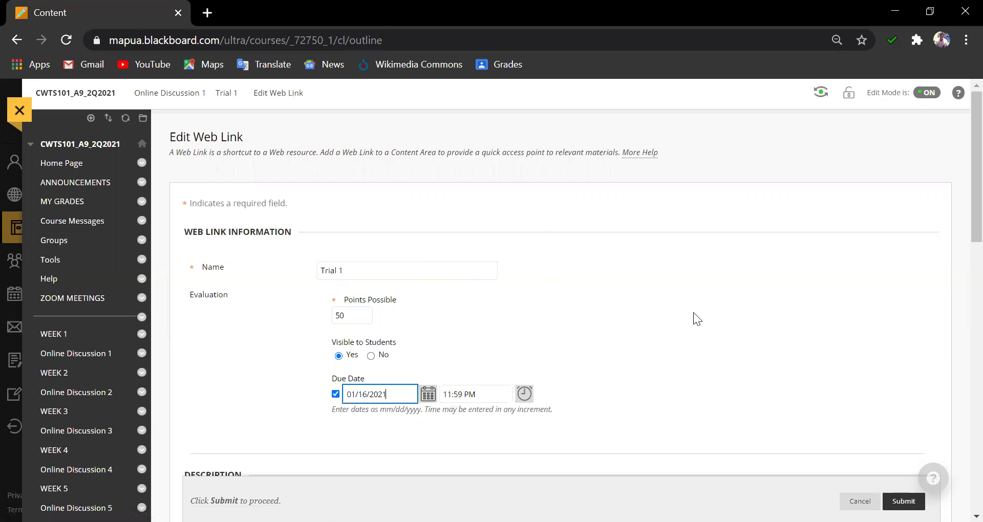
pyautogui.scroll(-12, 694, 312)
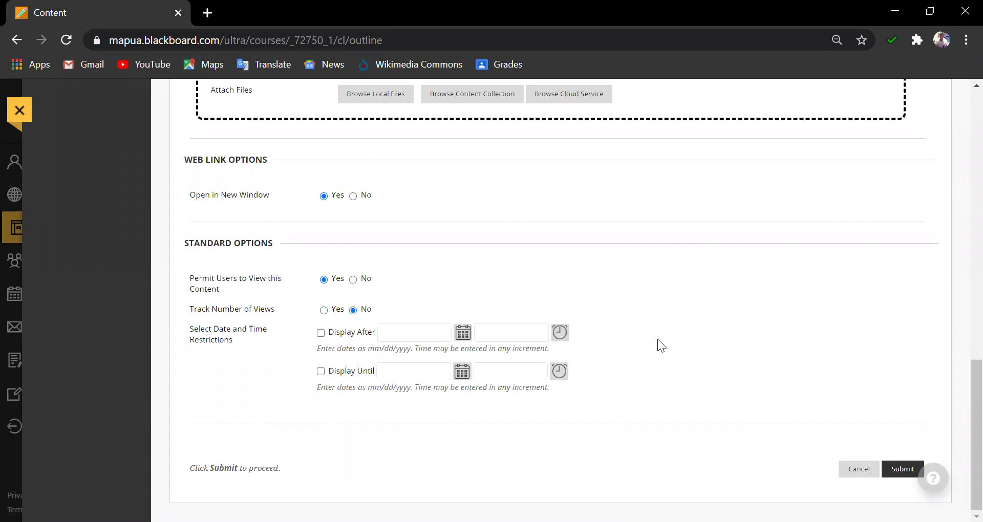
pyautogui.click(463, 334)
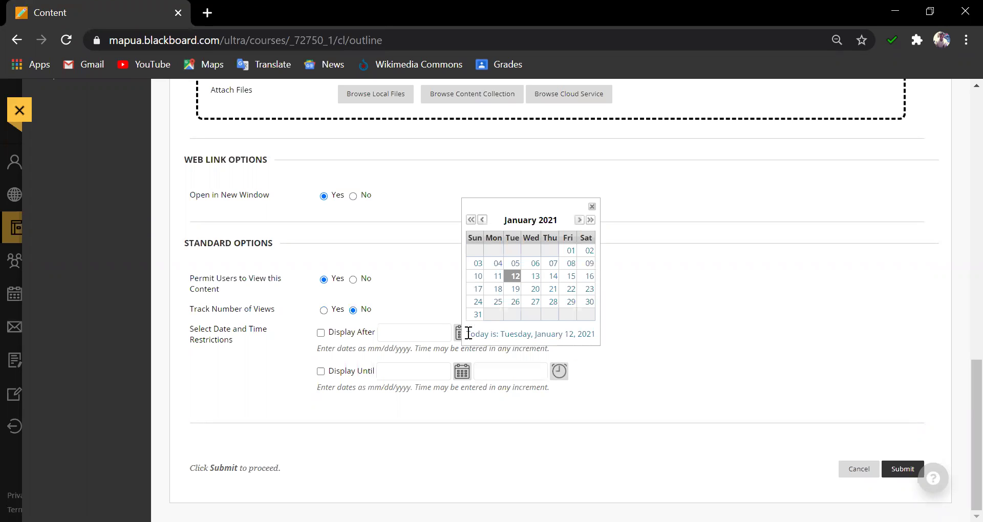
pyautogui.click(498, 280)
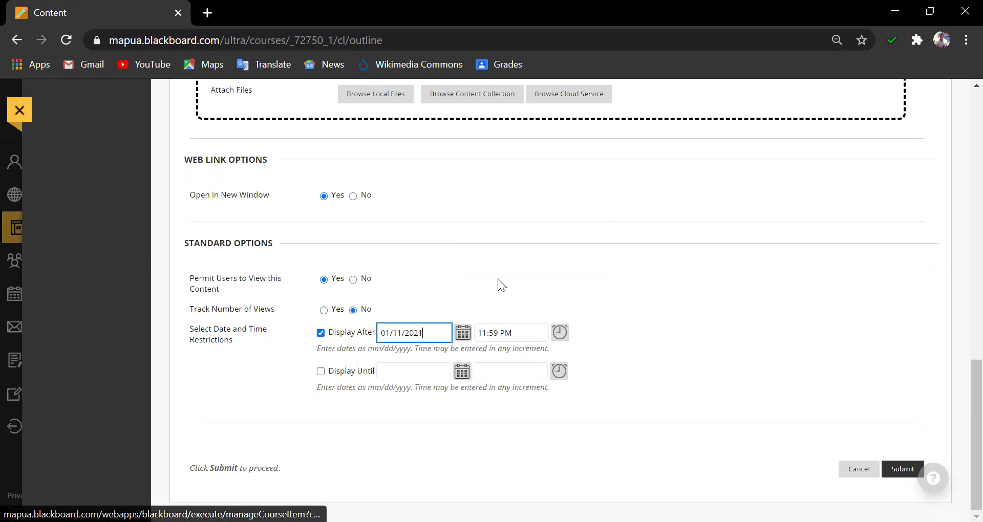
pyautogui.click(461, 373)
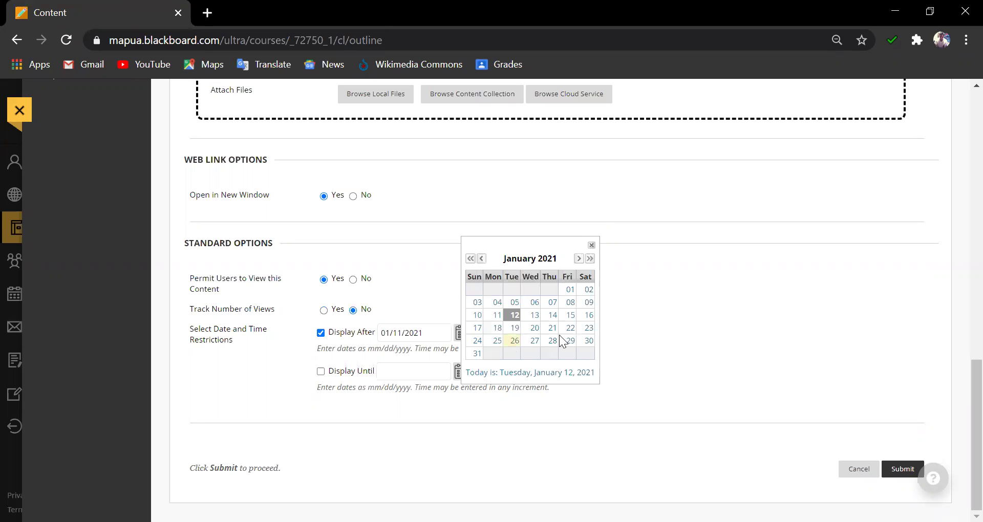
pyautogui.click(589, 315)
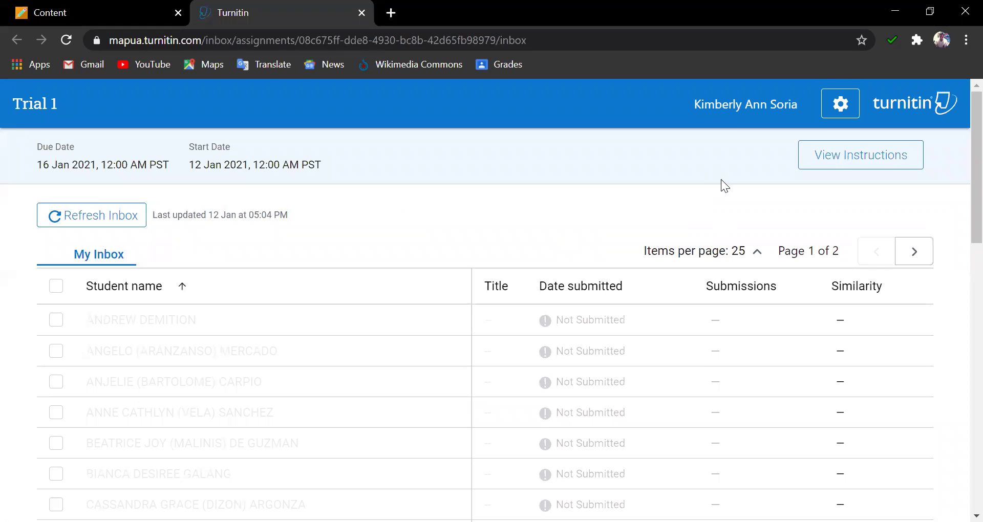
# - Switch Index Submitted Works to Off in Trial 1's Similarity Settings
pyautogui.click(842, 107)
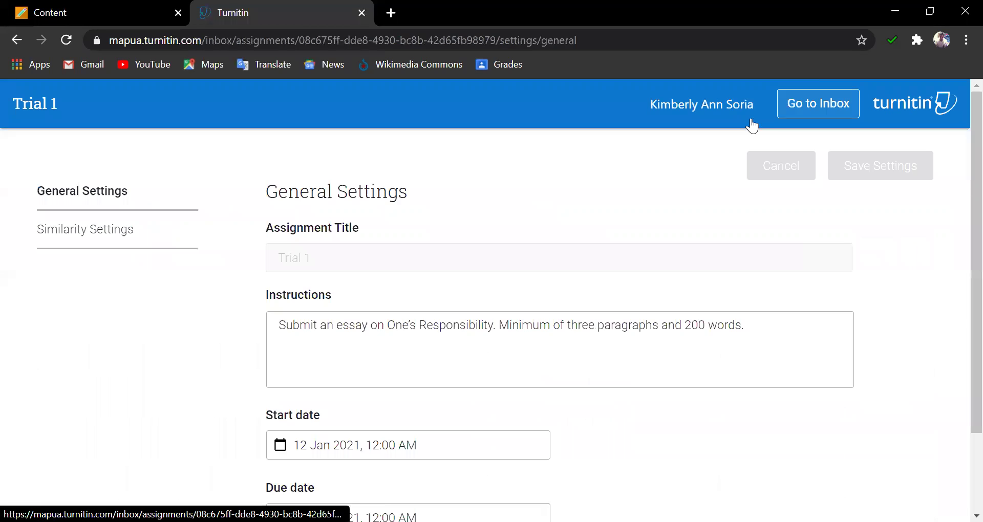
pyautogui.click(102, 236)
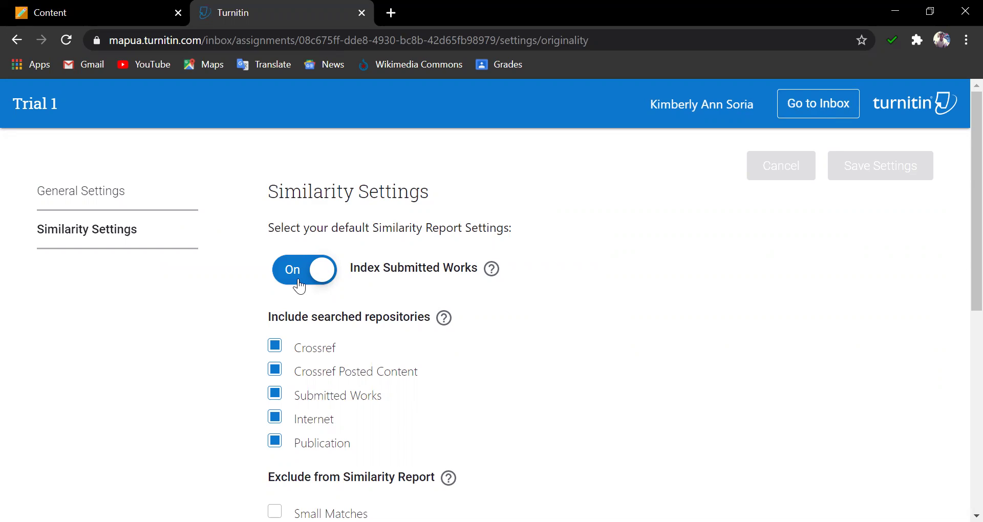
pyautogui.click(299, 270)
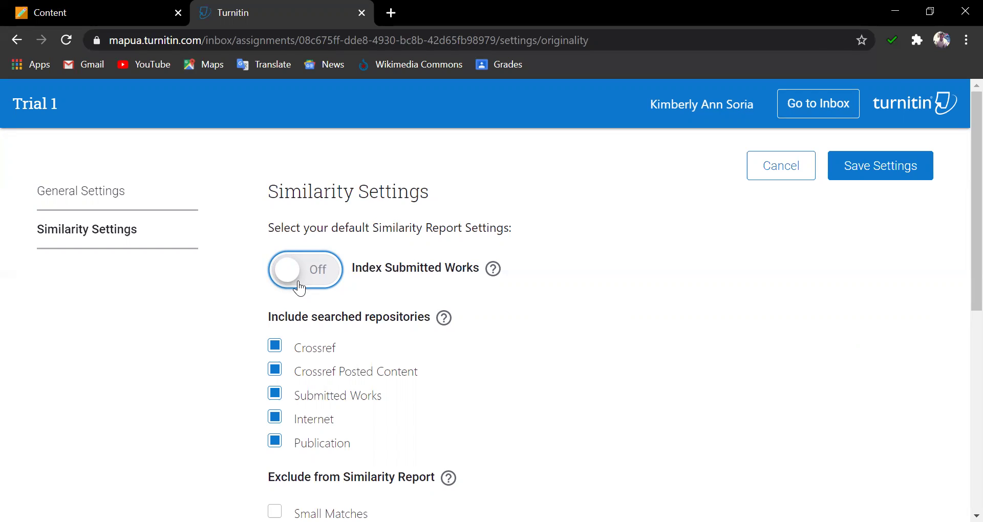
pyautogui.click(300, 287)
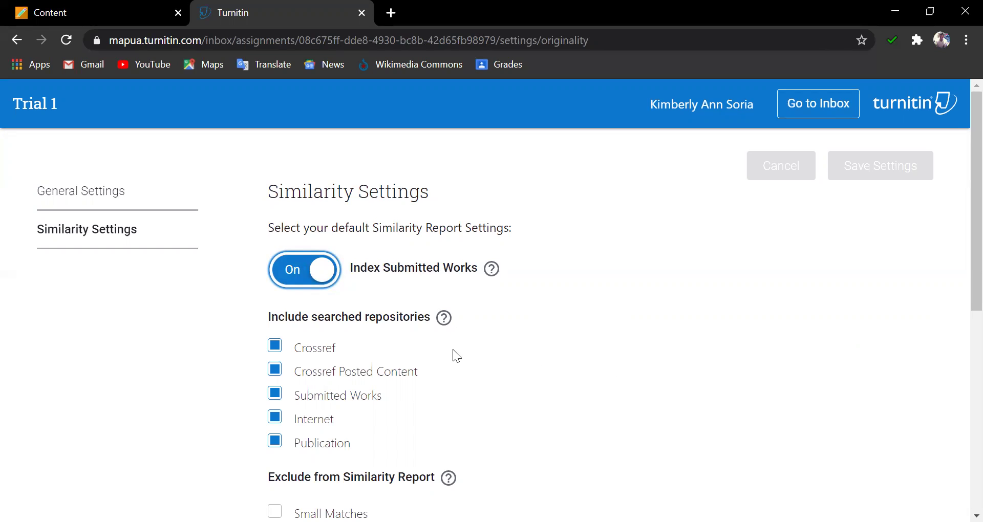
pyautogui.scroll(-4, 532, 377)
pyautogui.scroll(3, 535, 369)
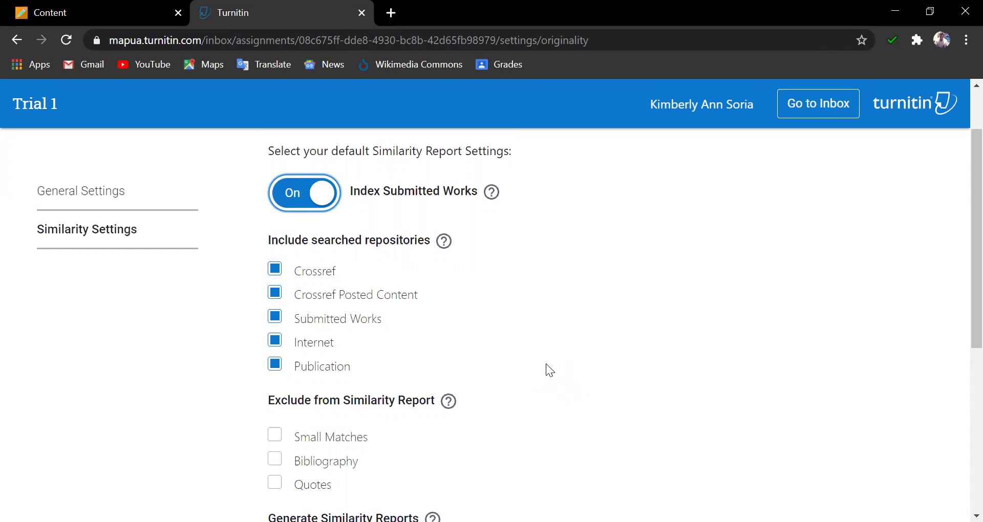
pyautogui.scroll(-1, 546, 364)
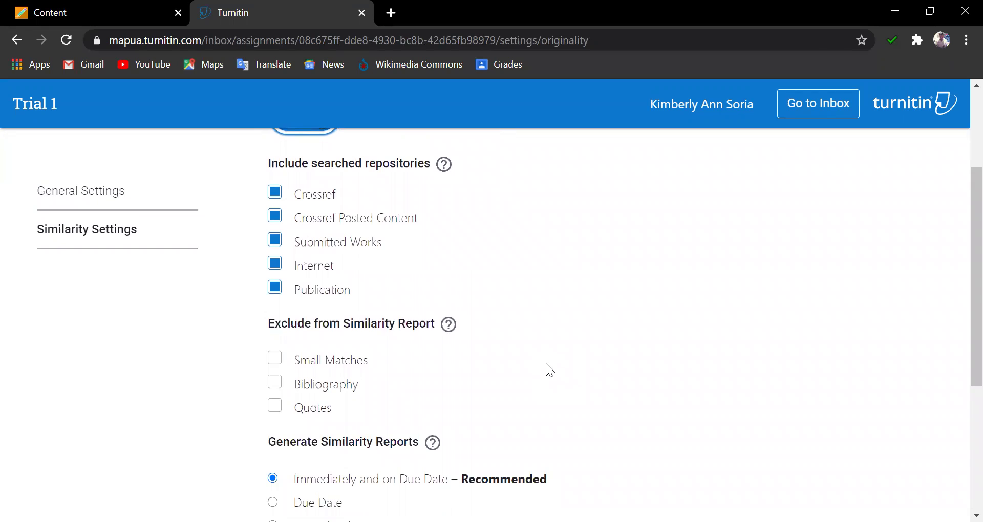
pyautogui.scroll(-2, 546, 364)
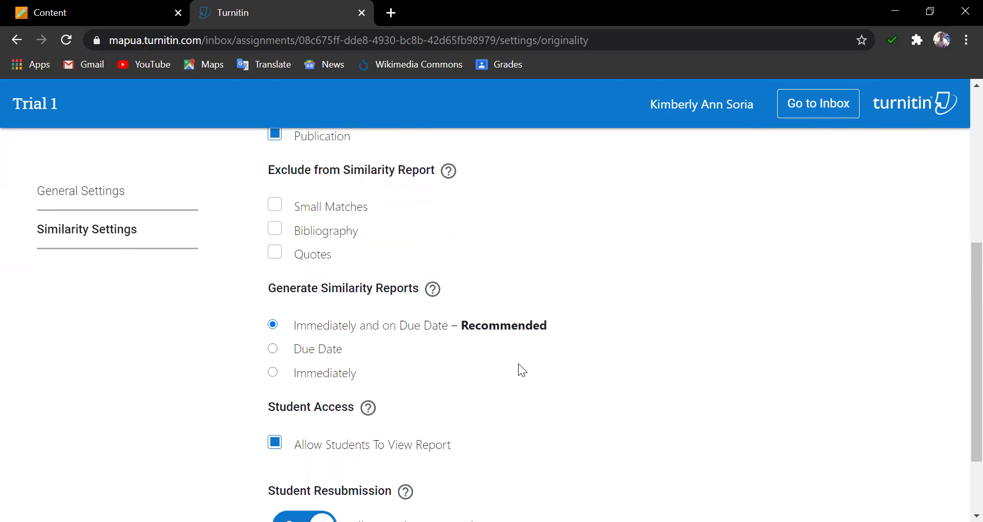
pyautogui.scroll(-2, 519, 363)
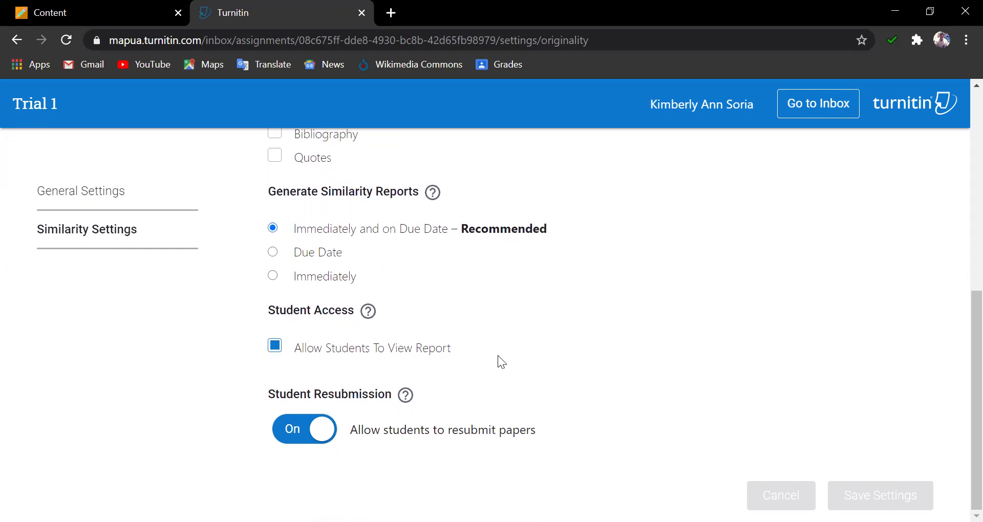
# - Close the Turnitin tab and turn on Student Preview for the course Home Page
pyautogui.rightClick(196, 17)
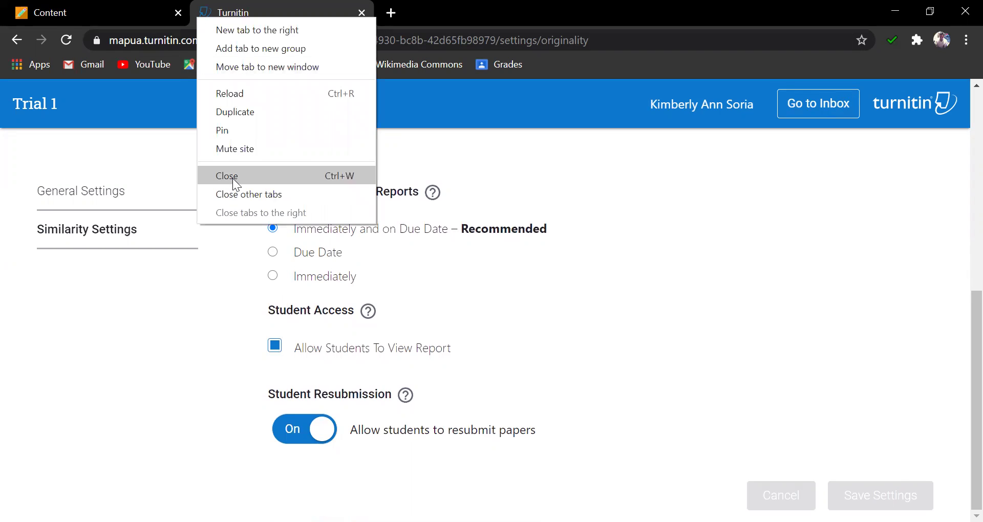
pyautogui.click(232, 178)
pyautogui.click(271, 200)
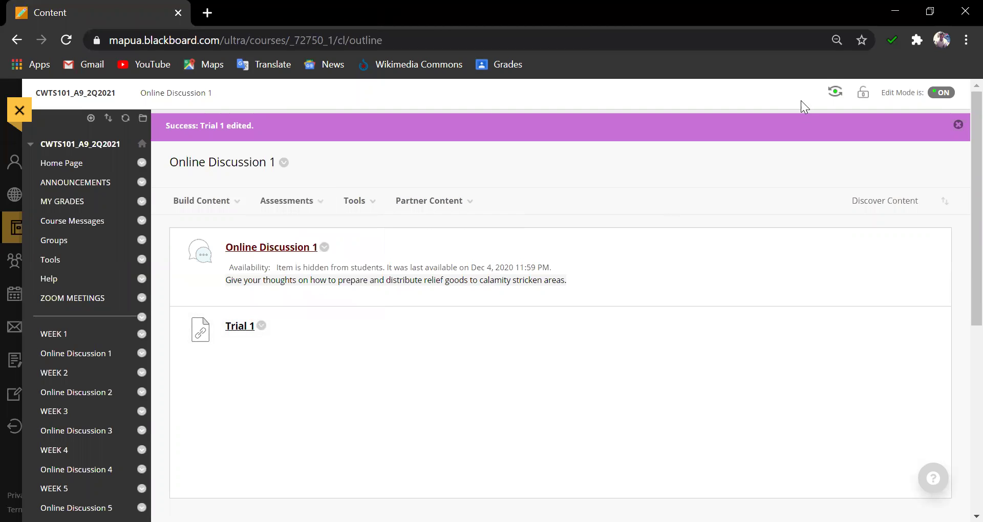
pyautogui.click(835, 93)
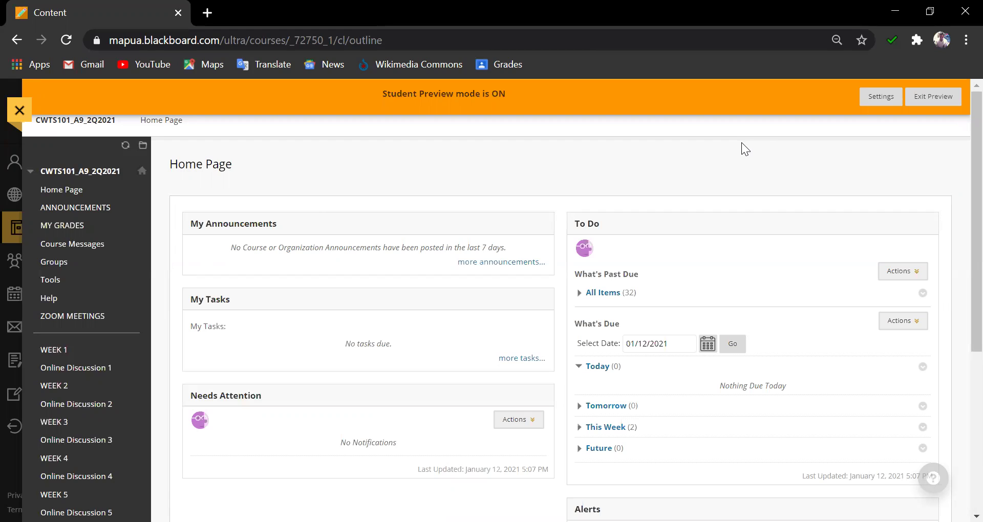
# - Launch the Trial 1 assignment from the Online Discussion 1 page
pyautogui.click(80, 369)
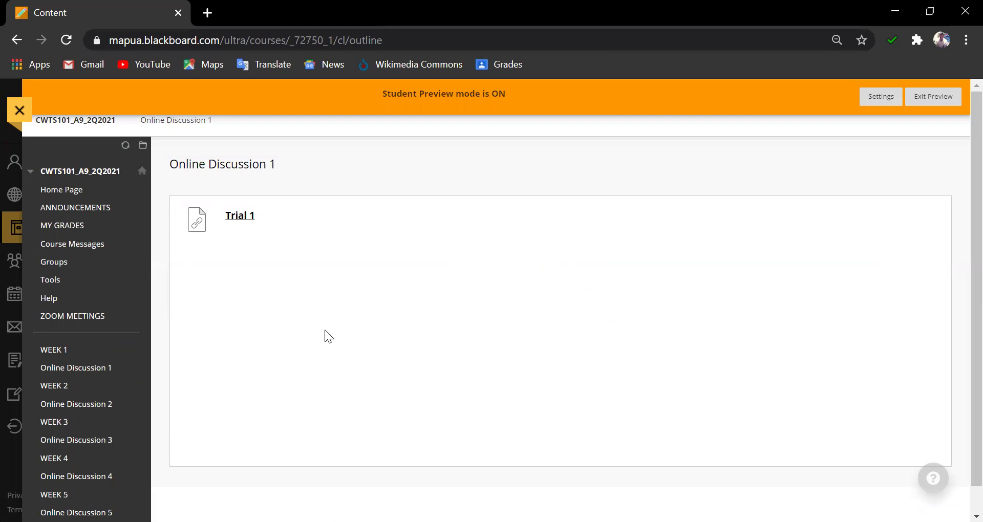
pyautogui.click(240, 216)
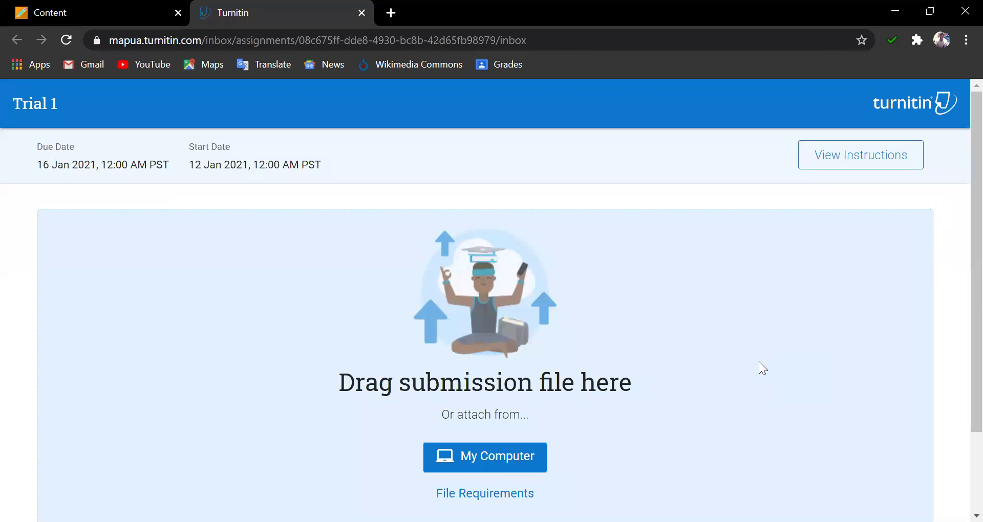
# - View Trial 1's instructions, then upload and submit mgdls 4 script.docx from the computer
pyautogui.scroll(-2, 759, 362)
pyautogui.scroll(2, 763, 364)
pyautogui.click(862, 163)
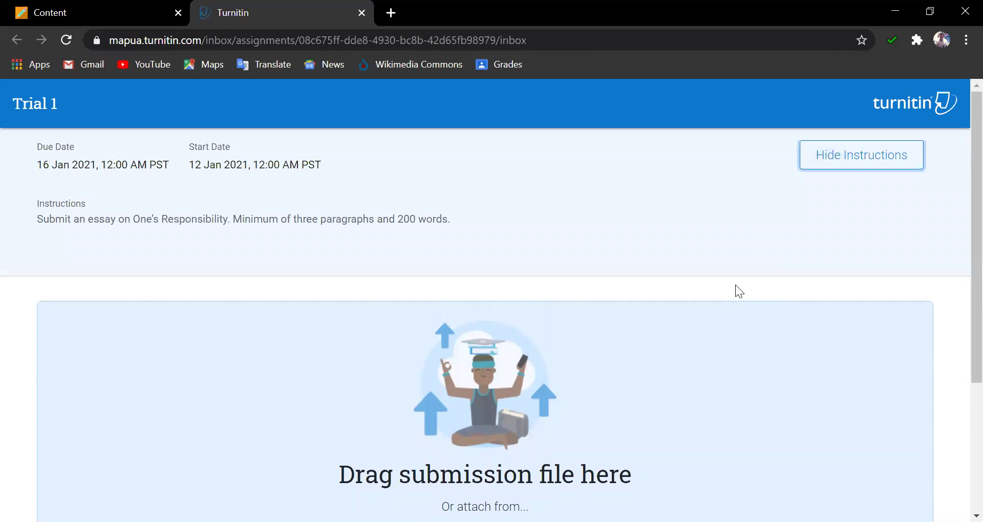
pyautogui.scroll(-1, 736, 286)
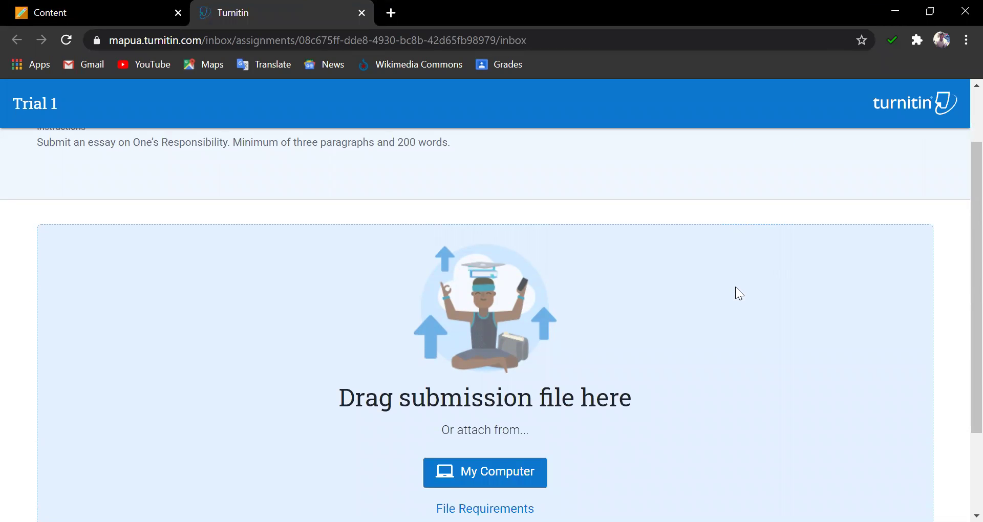
pyautogui.scroll(-2, 739, 292)
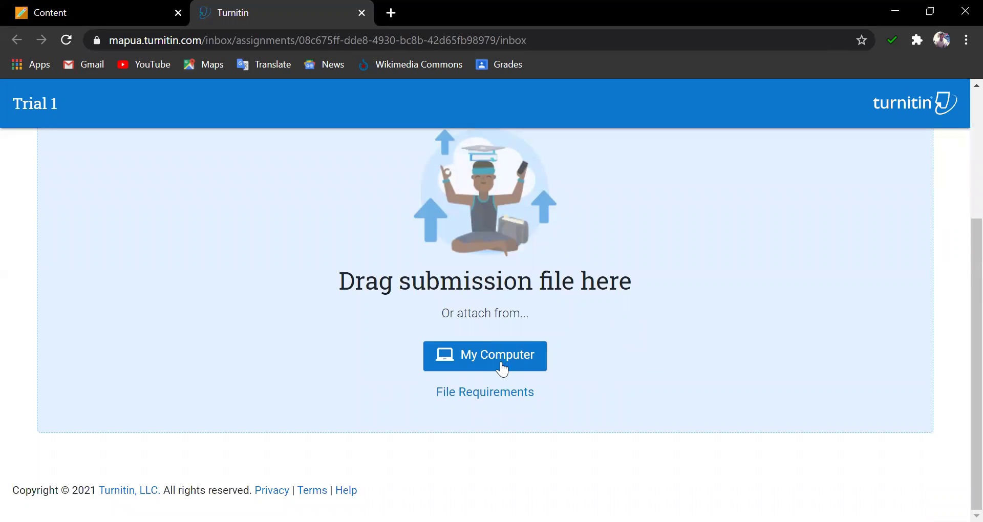
pyautogui.click(528, 339)
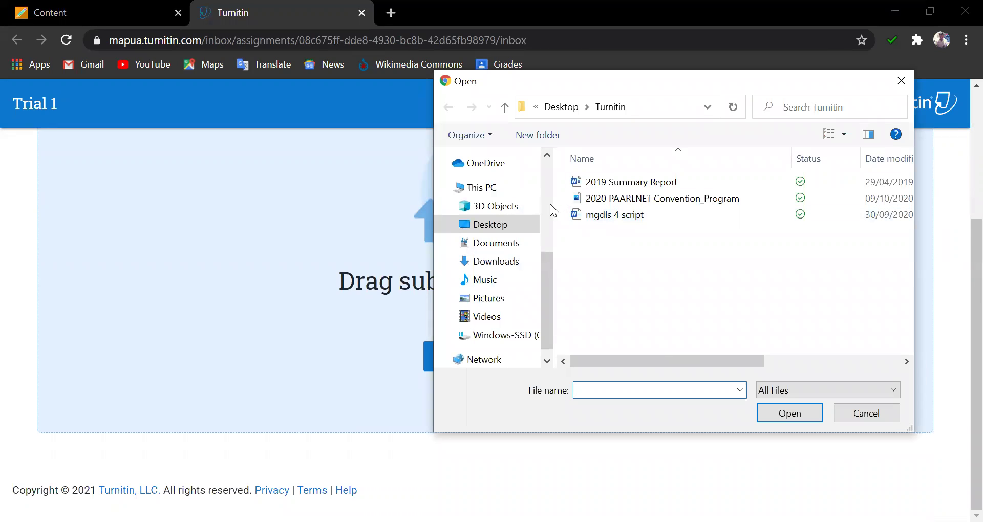
pyautogui.click(609, 214)
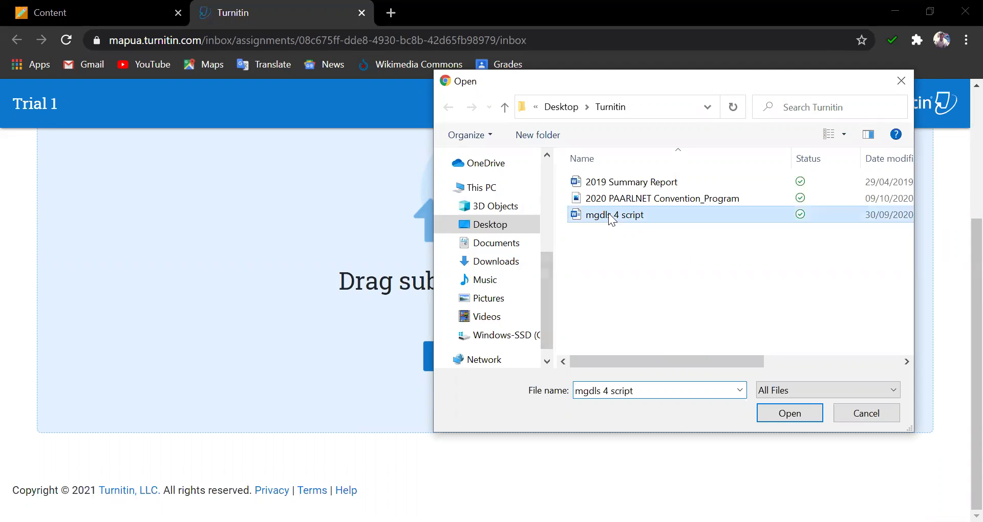
pyautogui.doubleClick(608, 214)
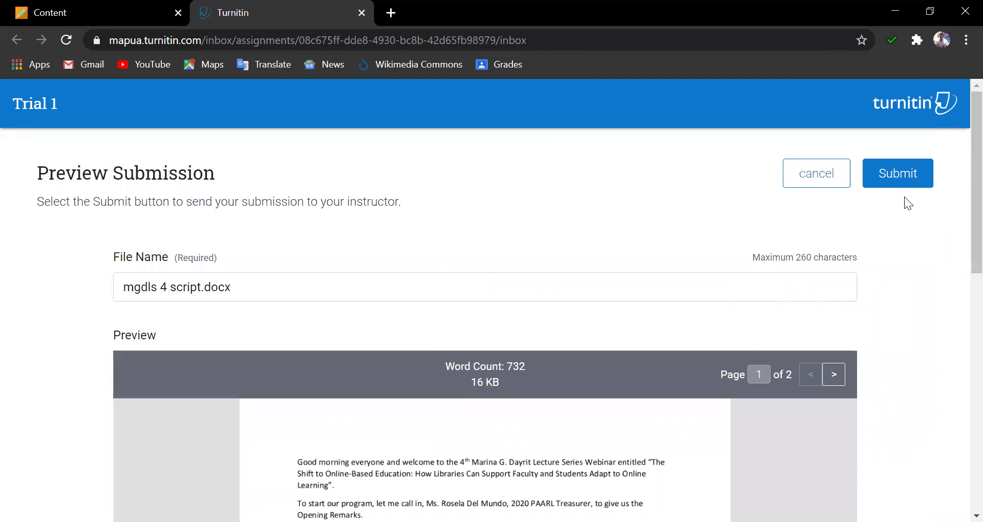
pyautogui.click(895, 175)
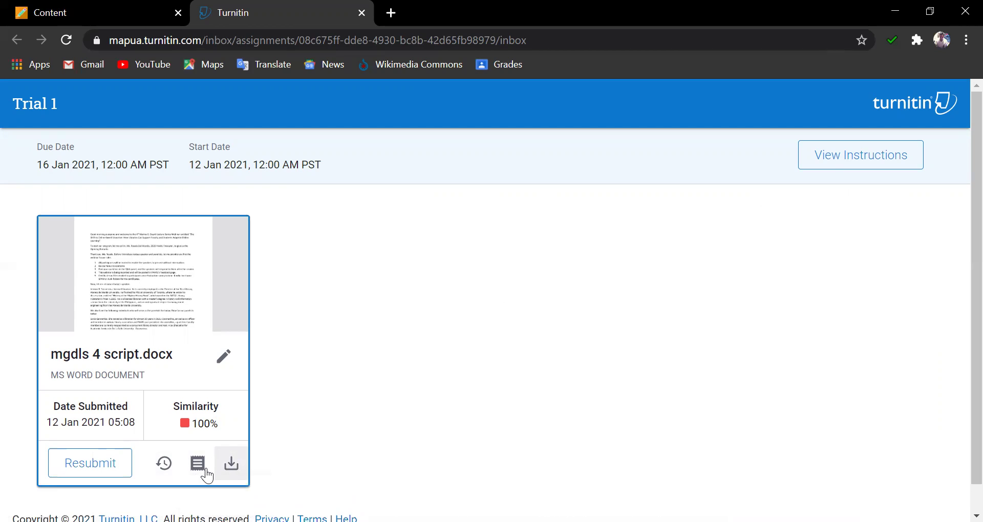
# - Resubmit Trial 1 with 2019 Summary Report.docx, overwriting the previous submission
pyautogui.click(102, 467)
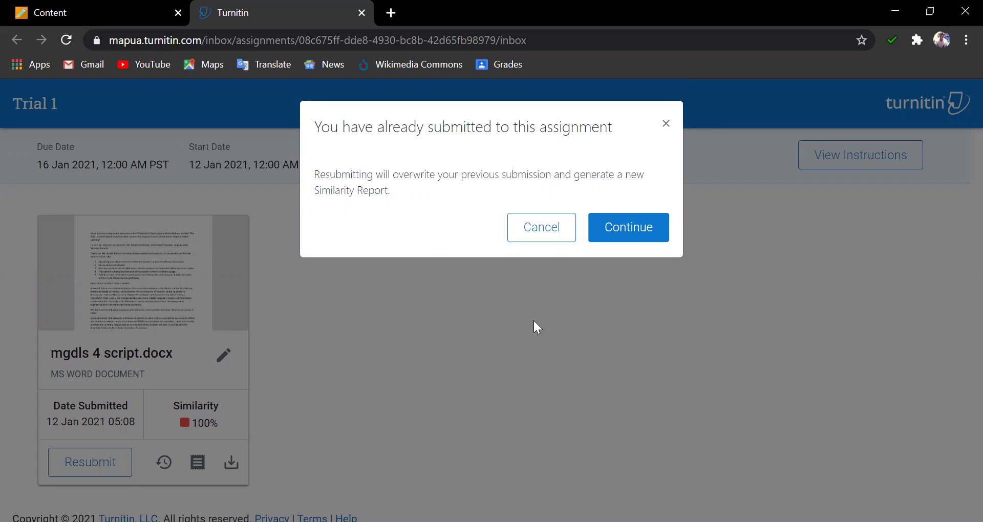
pyautogui.click(641, 234)
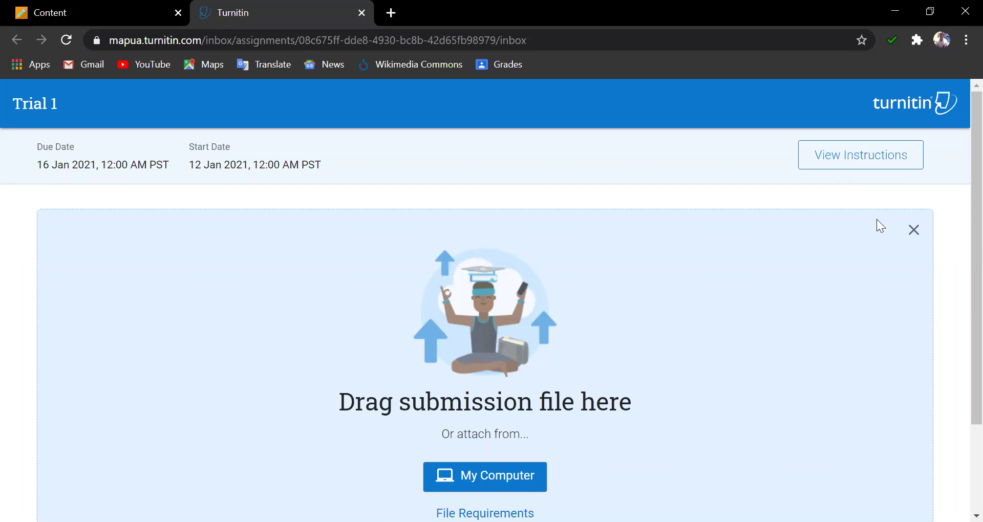
pyautogui.click(517, 473)
pyautogui.click(646, 183)
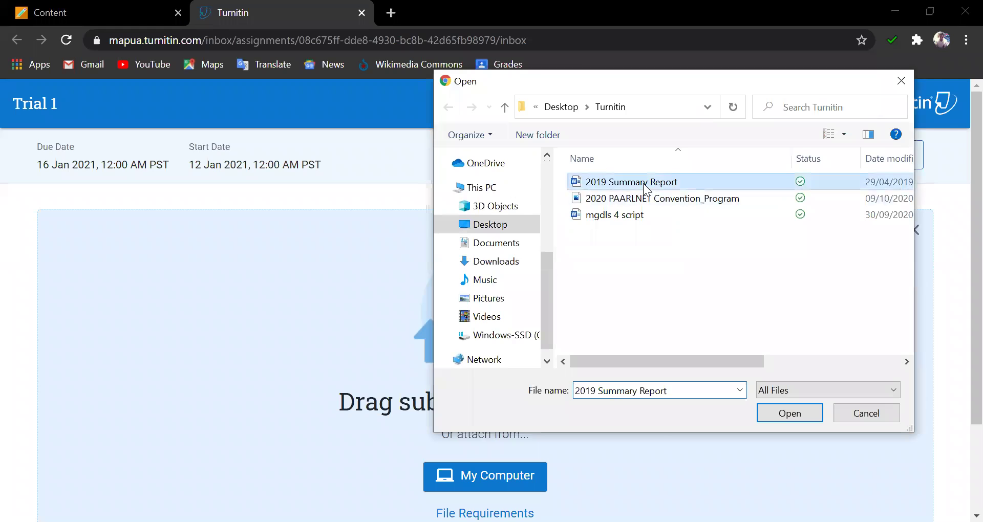
pyautogui.doubleClick(643, 183)
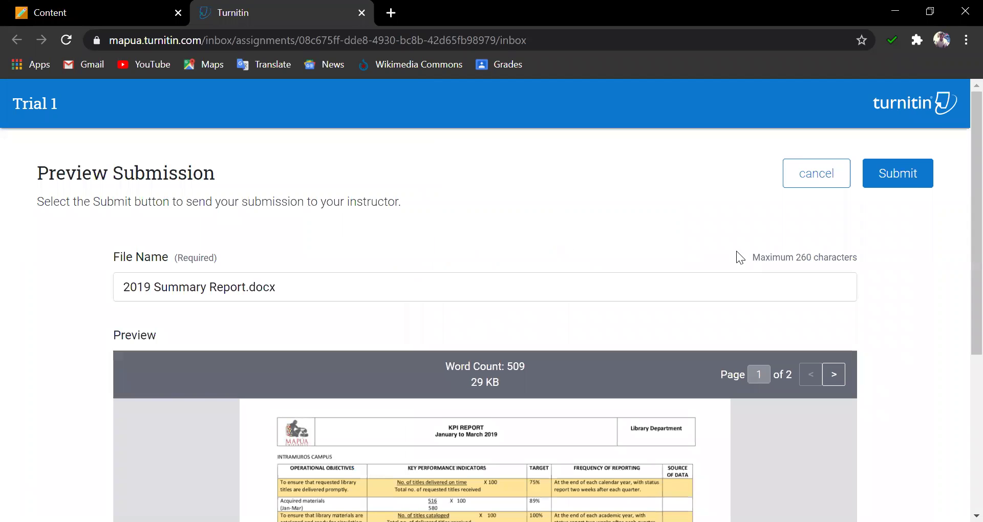
pyautogui.click(902, 176)
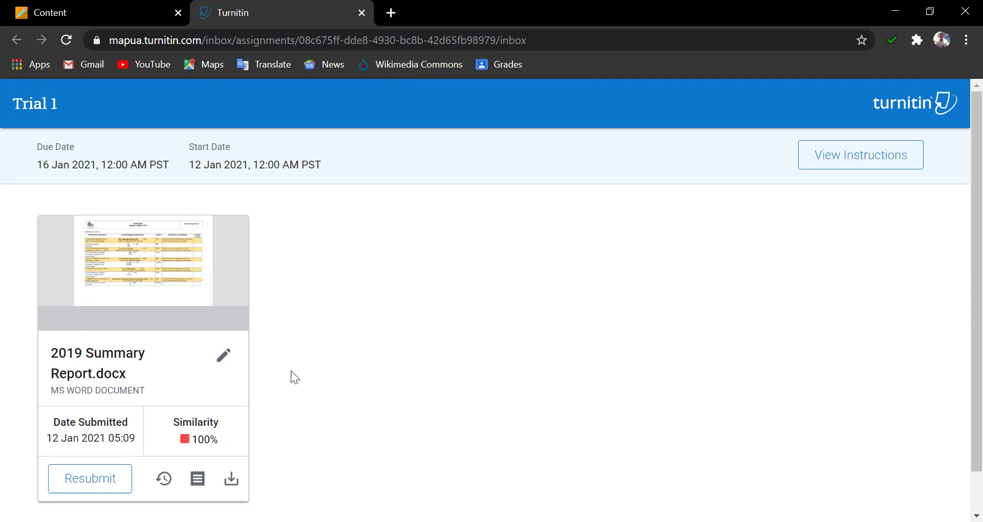
# - Resubmit Trial 1 with mgdls 4 script.docx, replacing 2019 Summary Report.docx
pyautogui.click(125, 476)
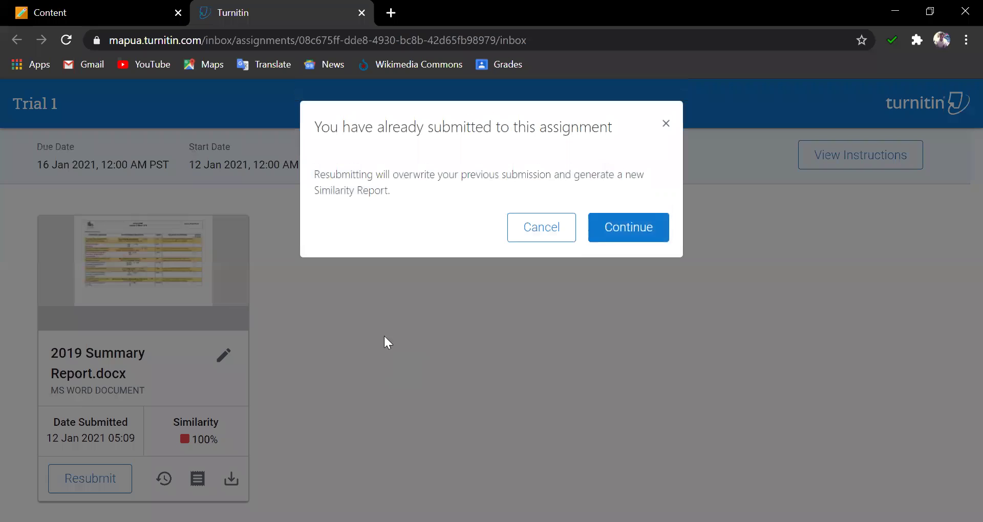
pyautogui.click(606, 239)
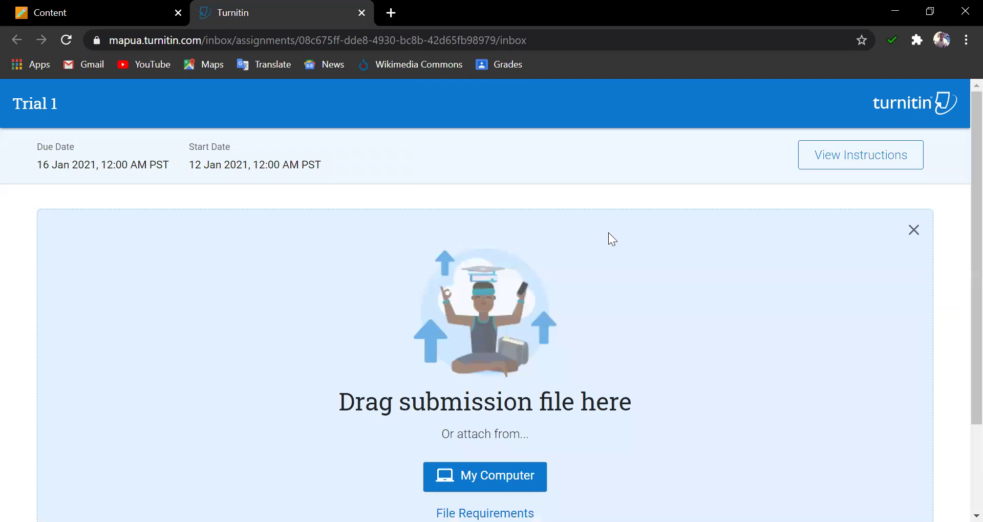
pyautogui.click(458, 479)
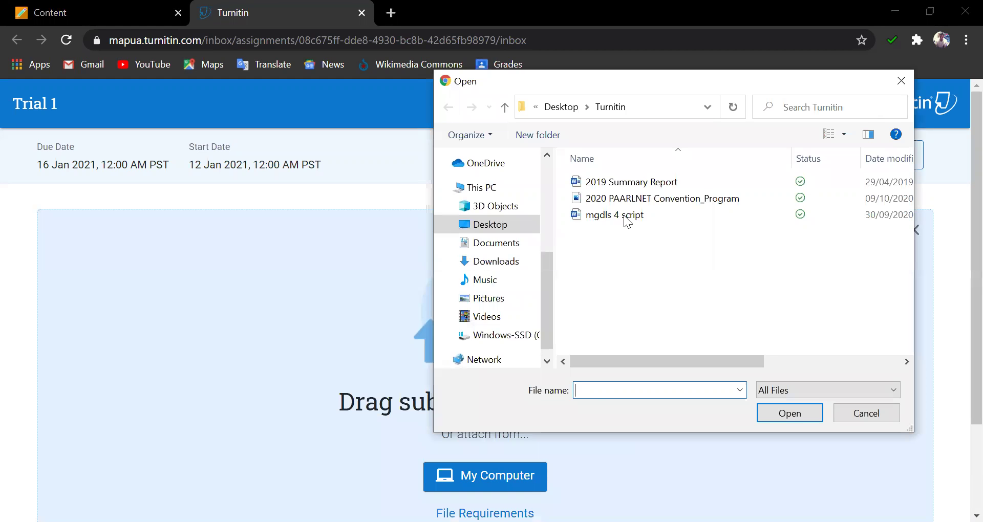
pyautogui.click(623, 218)
pyautogui.press('Return')
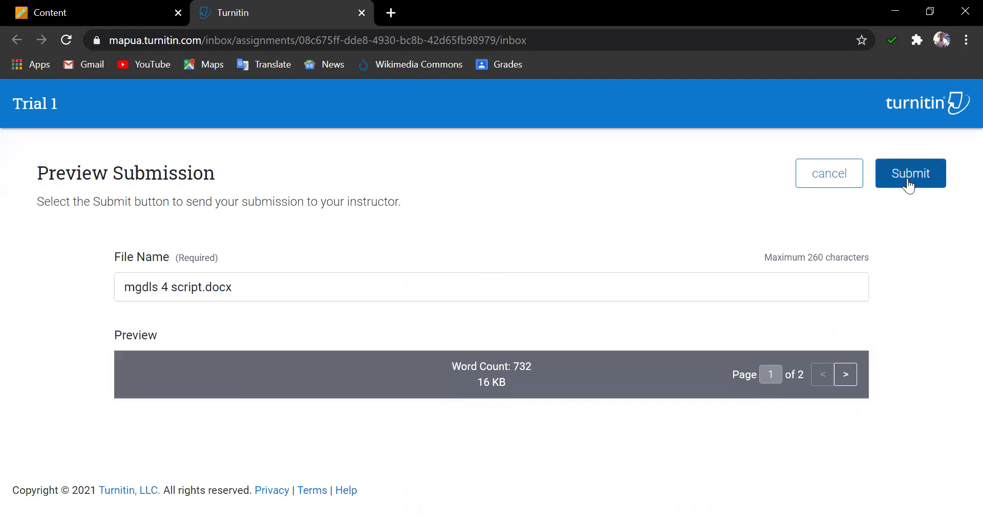
pyautogui.click(907, 177)
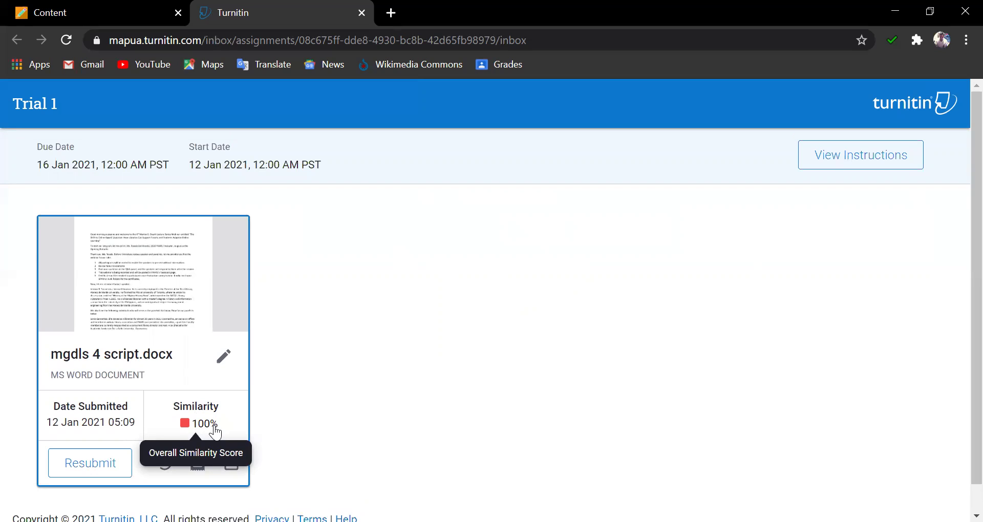
# - Open the mgdls 4 script.docx similarity report and exclude Internet, Publications and Crossref repositories
pyautogui.click(205, 423)
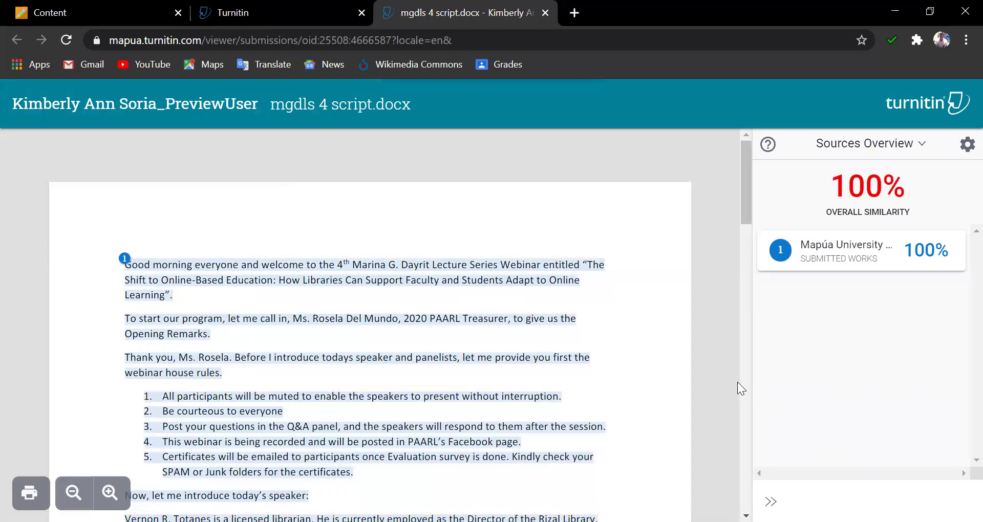
pyautogui.click(967, 144)
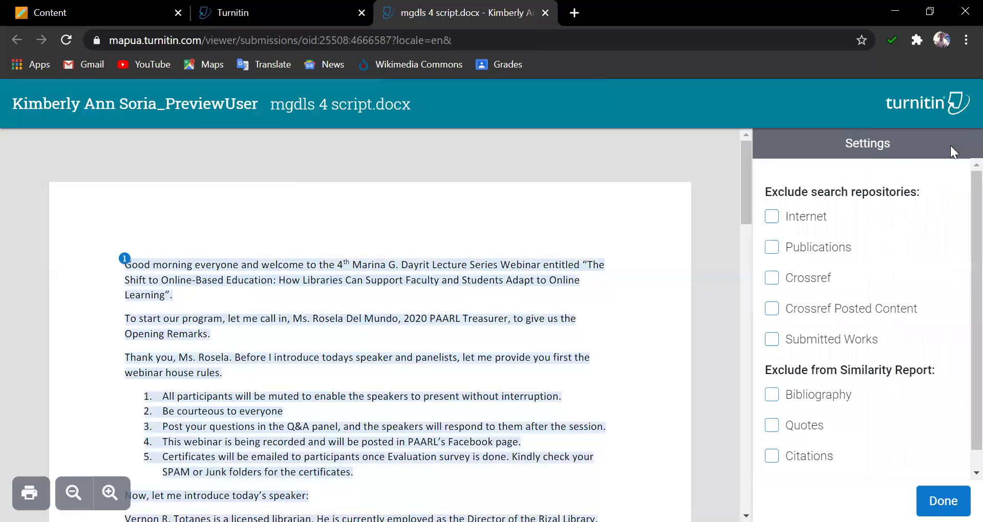
pyautogui.click(811, 220)
pyautogui.click(812, 252)
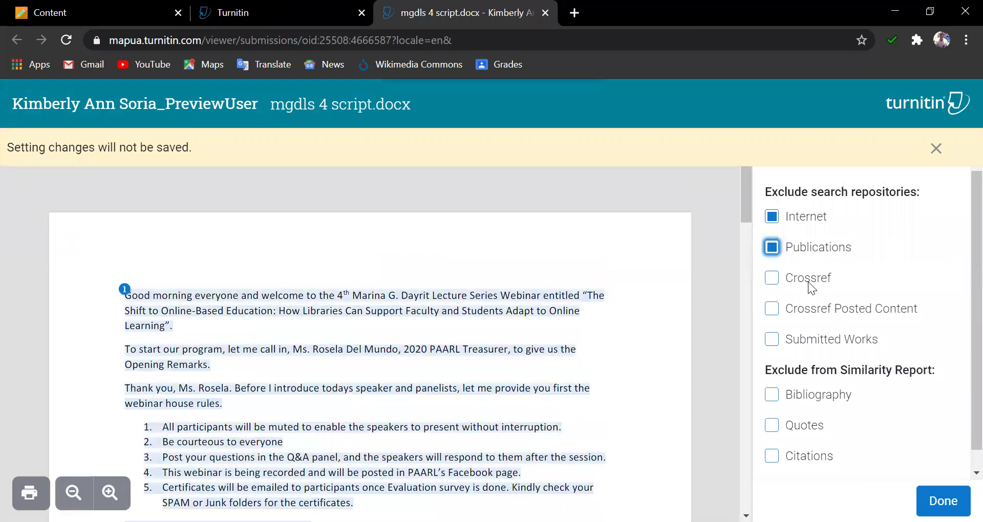
pyautogui.click(810, 283)
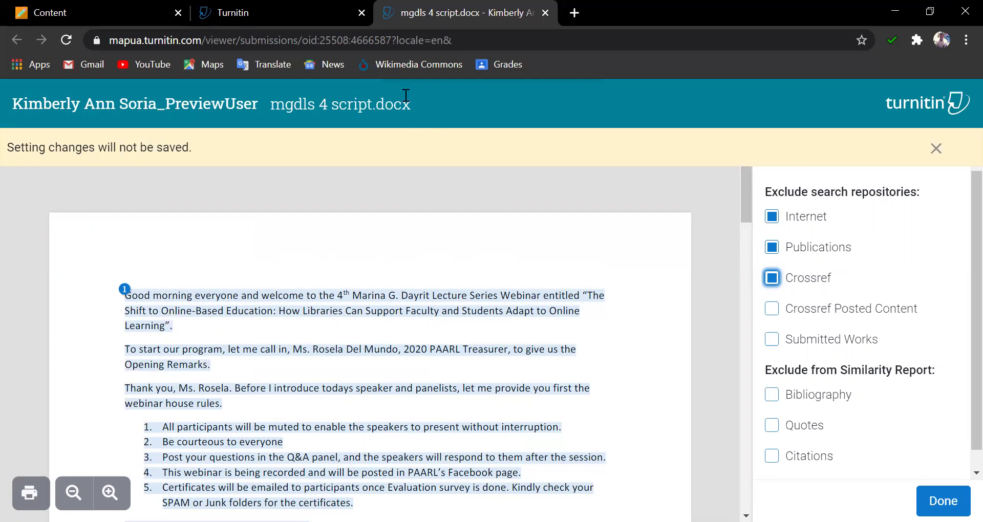
# - Close the Turnitin inbox and report tabs, then exit Student Preview
pyautogui.rightClick(201, 16)
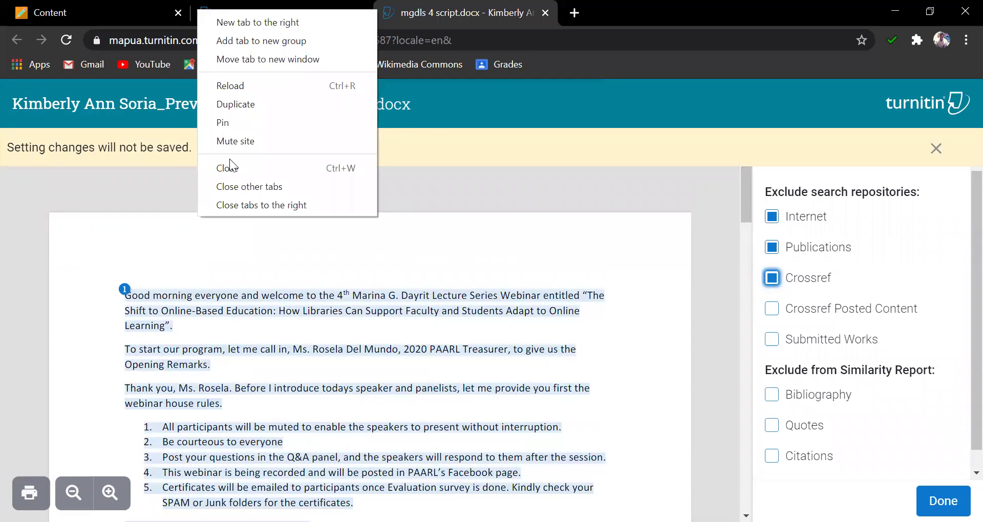
pyautogui.click(241, 169)
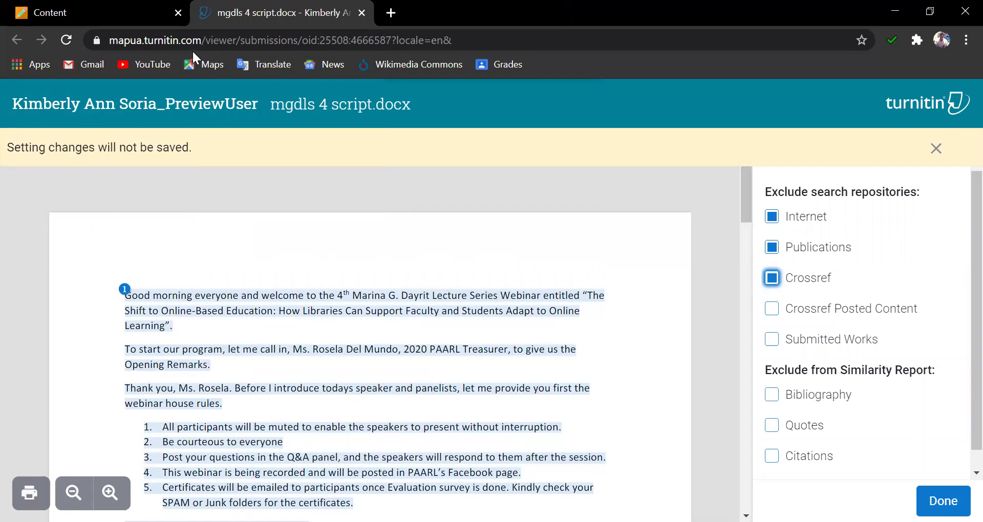
pyautogui.rightClick(199, 21)
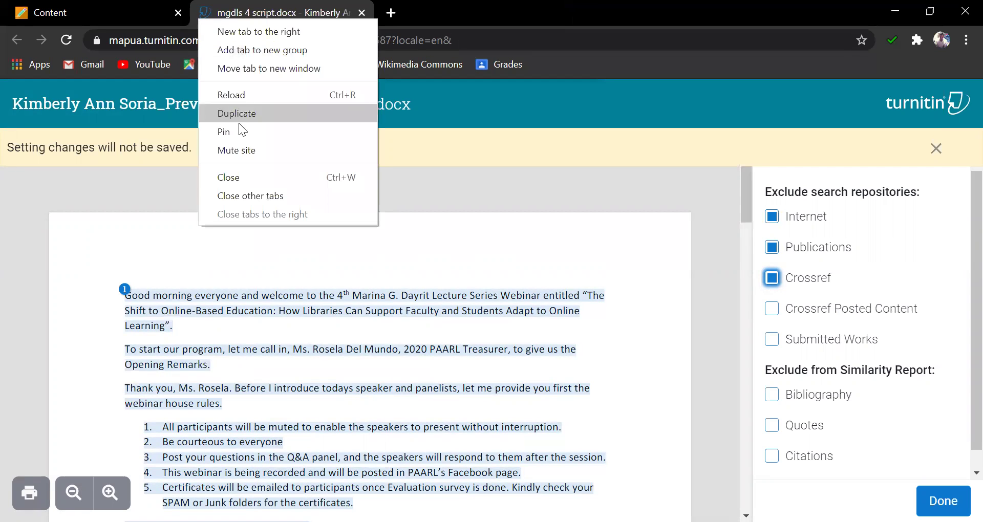
pyautogui.click(252, 178)
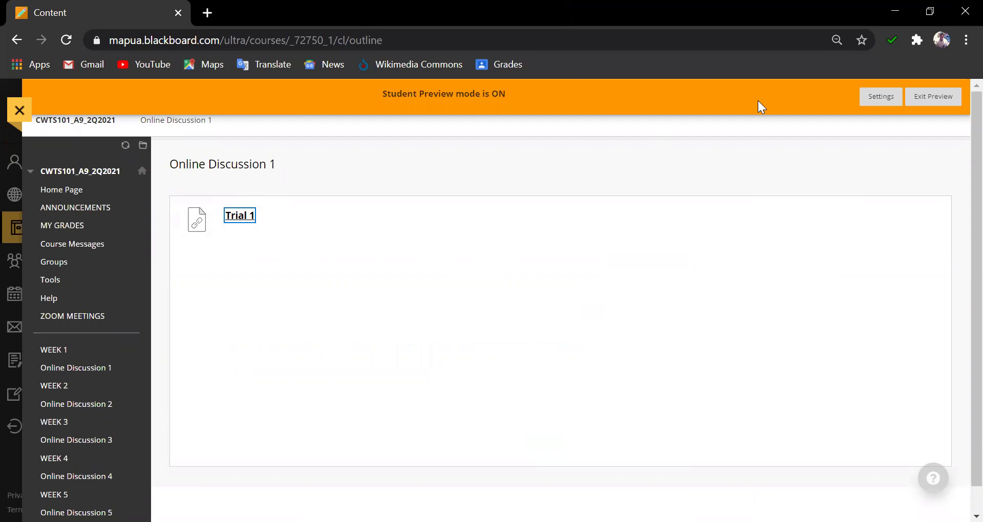
pyautogui.click(934, 97)
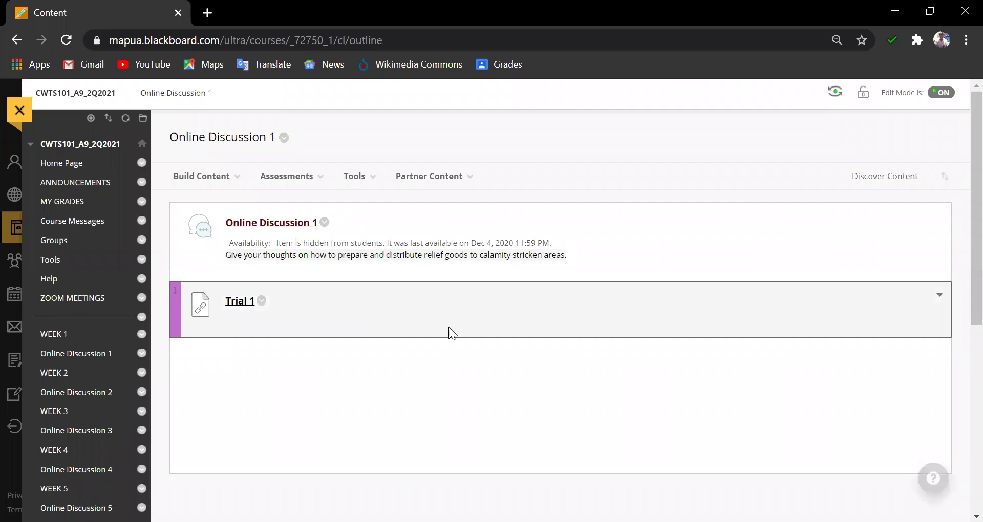
# - Open Trial 1's instructor inbox, go to page 2, and view the 100% mgdls 4 script.docx report
pyautogui.click(241, 303)
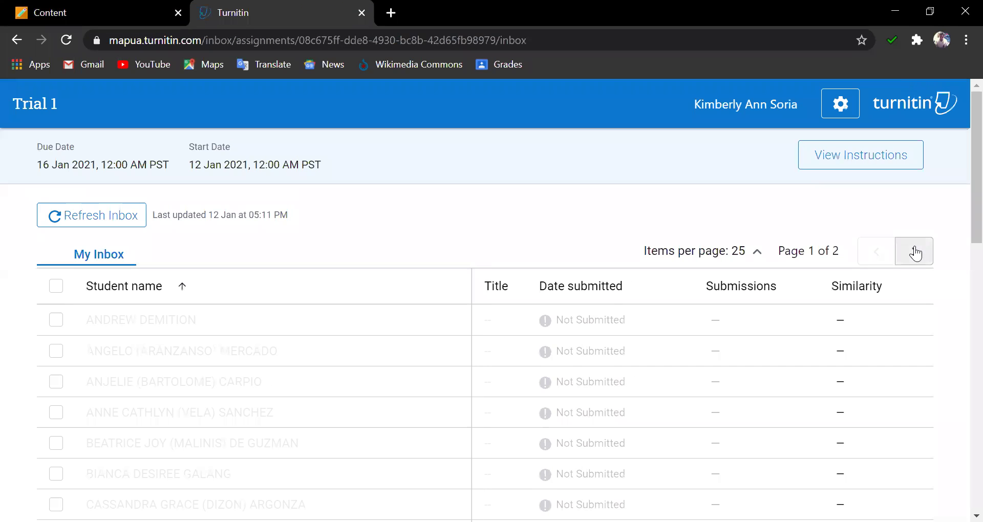
pyautogui.click(915, 252)
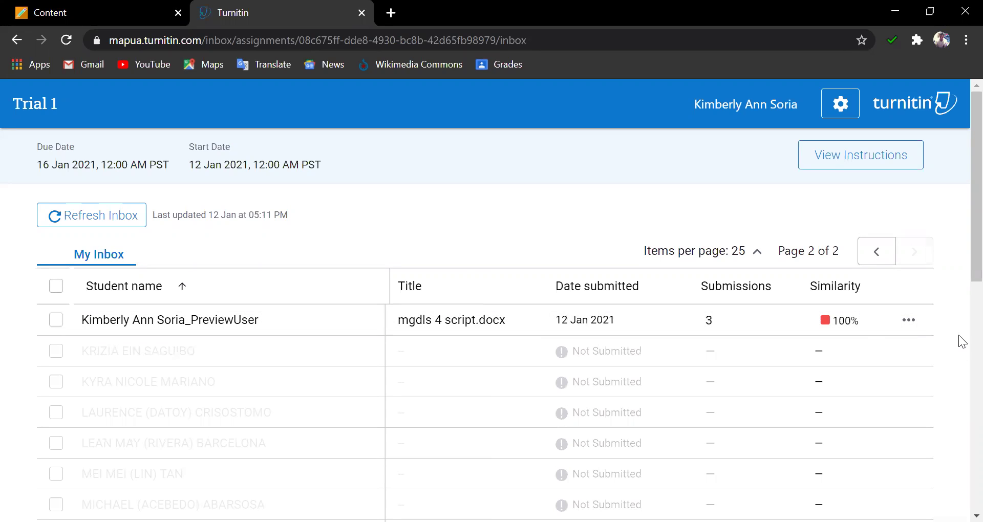
pyautogui.click(909, 321)
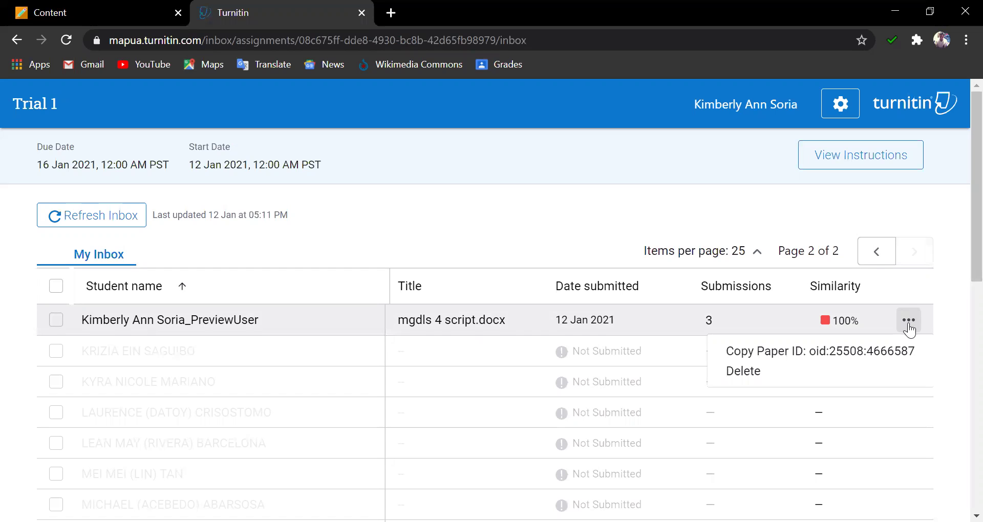
pyautogui.click(837, 325)
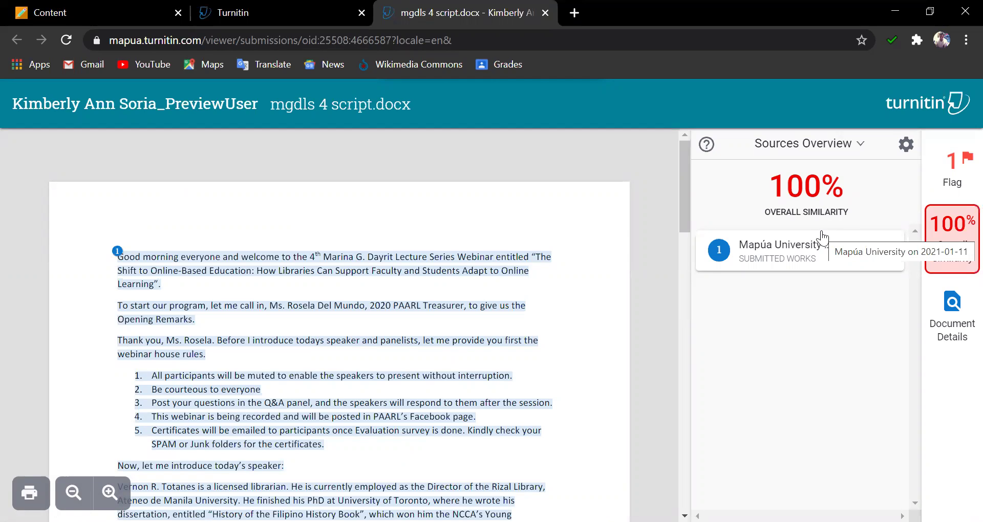
# - Expand the Mapúa University match, then switch the source list to All Sources
pyautogui.click(800, 263)
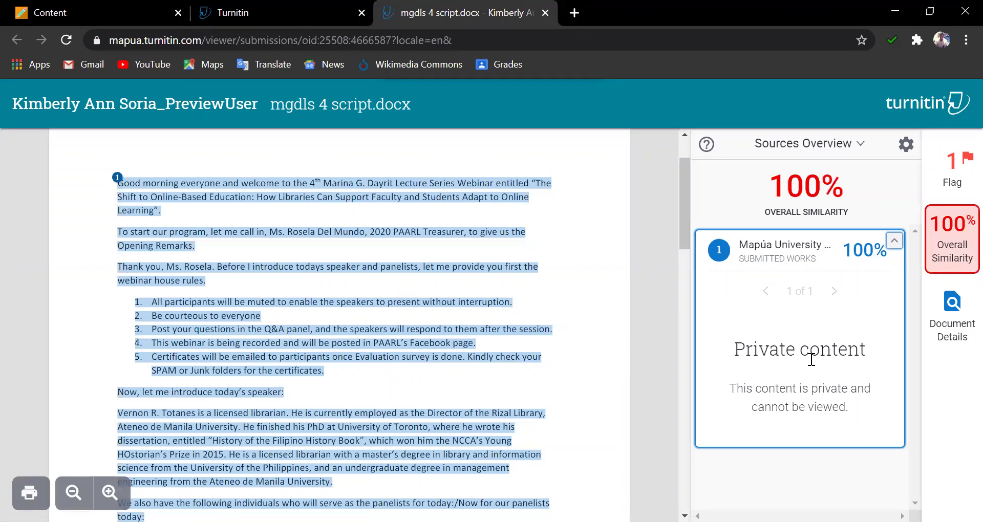
pyautogui.click(852, 149)
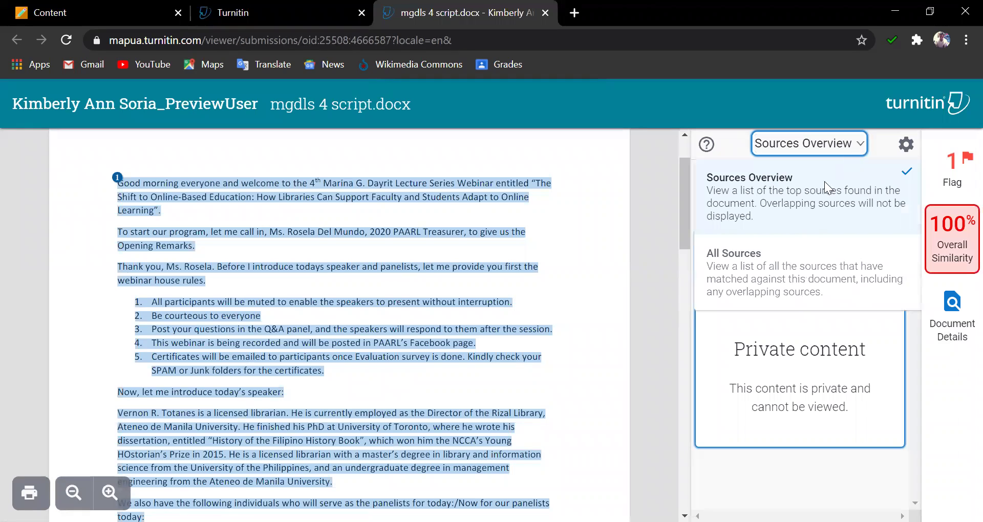
pyautogui.click(801, 275)
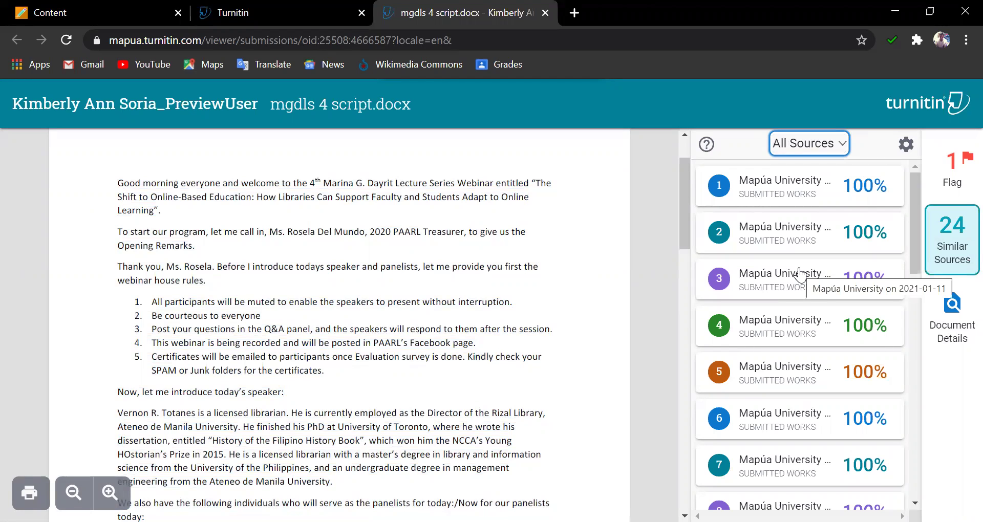
pyautogui.scroll(-5, 818, 307)
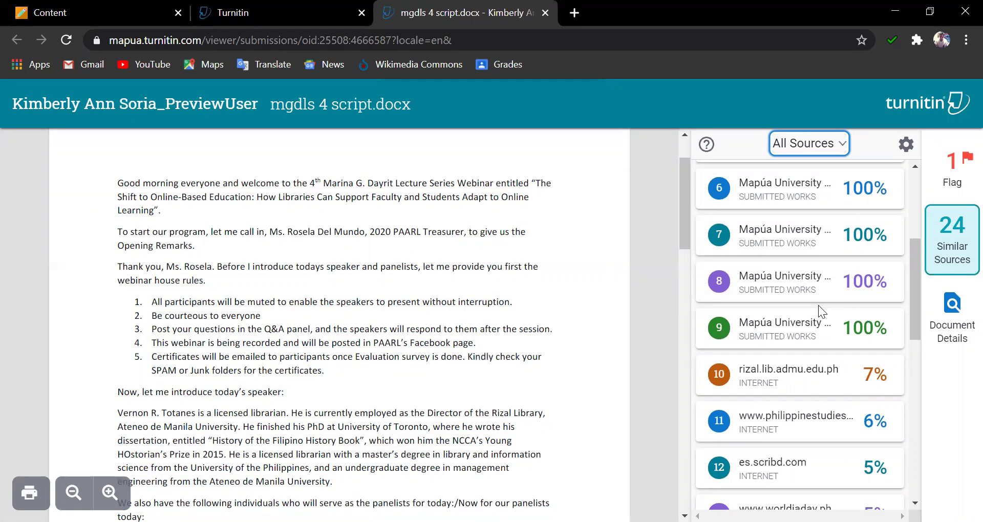
# - Show the details of source 10, rizal.lib.admu.edu.ph at 7%
pyautogui.scroll(-3, 819, 307)
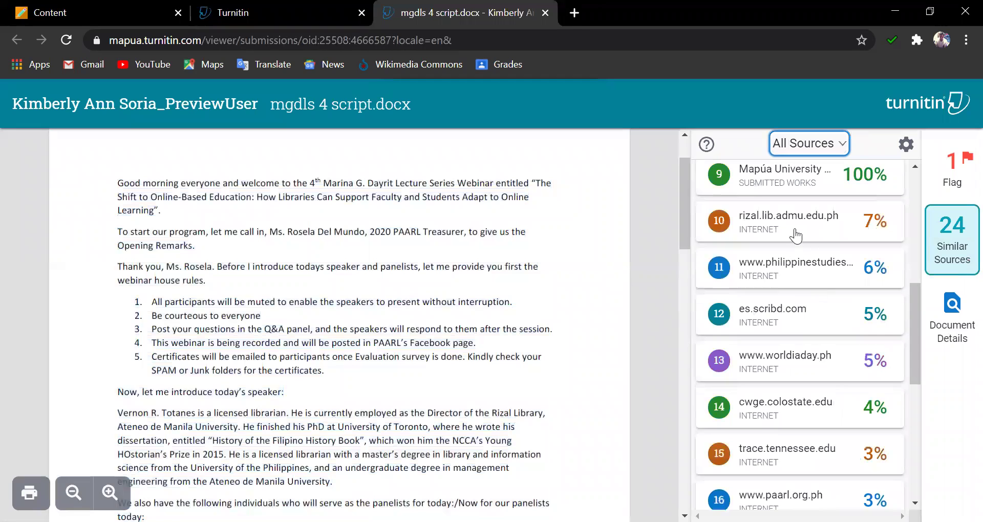
pyautogui.click(795, 233)
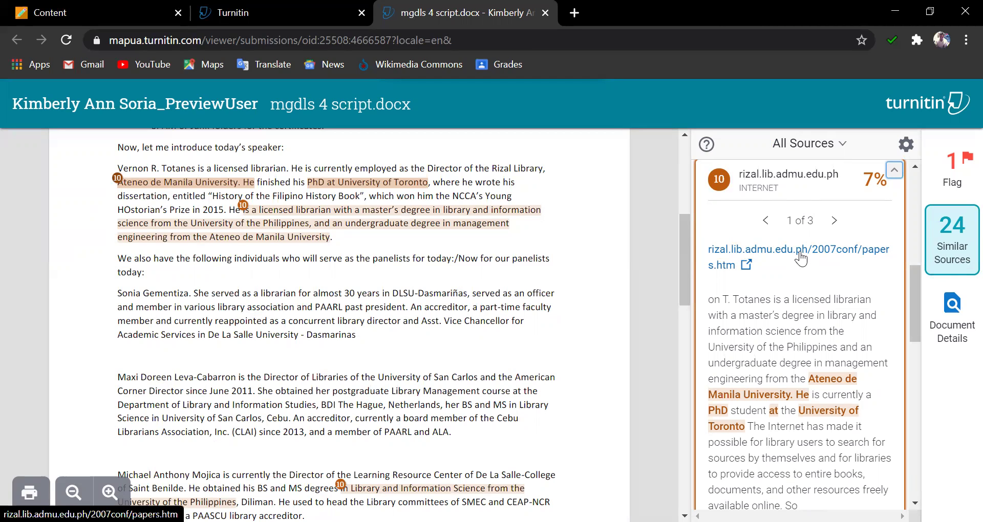
# - Exclude bibliography, quotes, citations and matches under 20 words, and apply the filters
pyautogui.click(906, 145)
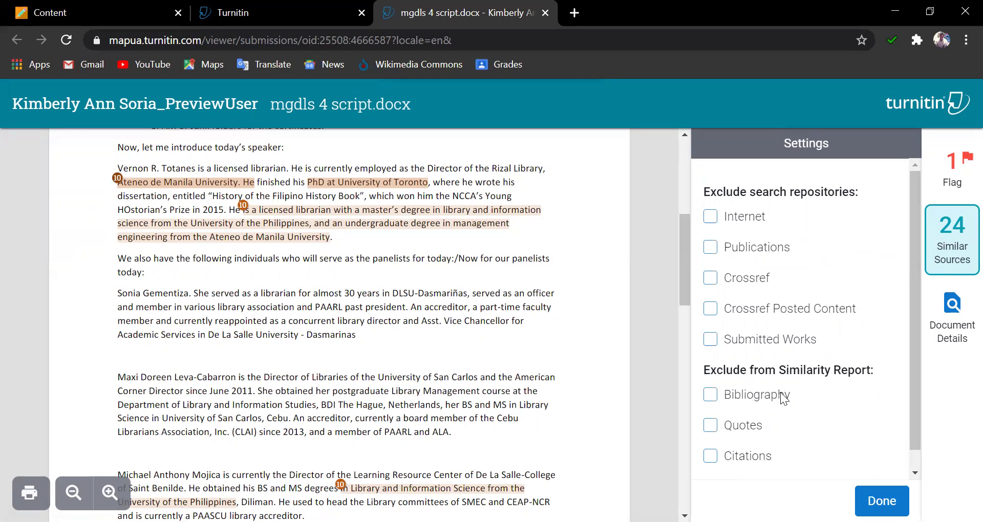
pyautogui.click(712, 399)
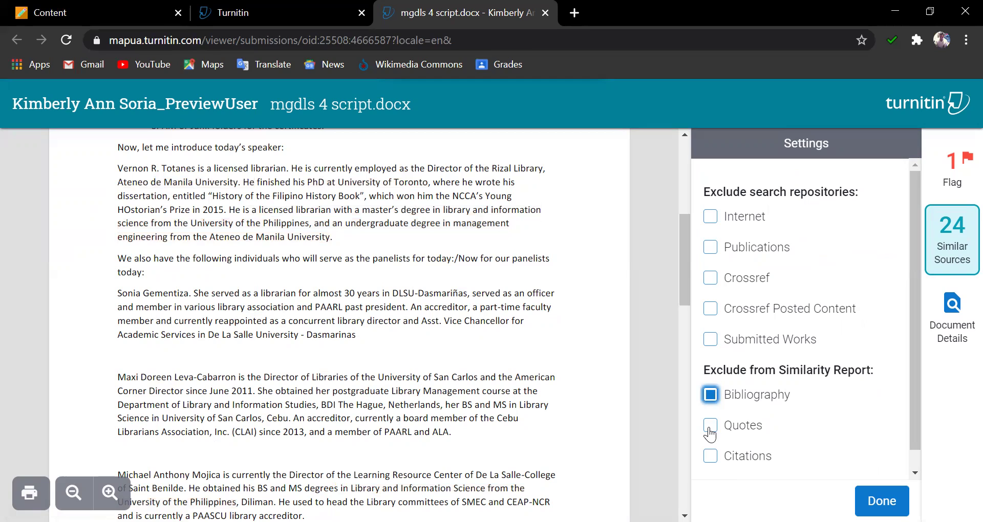
pyautogui.click(711, 429)
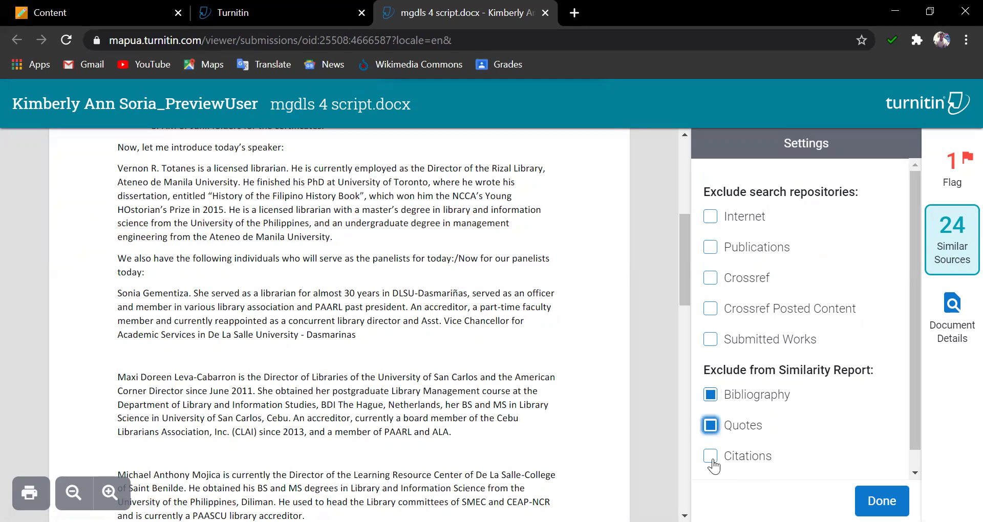
pyautogui.click(711, 457)
pyautogui.press('Tab')
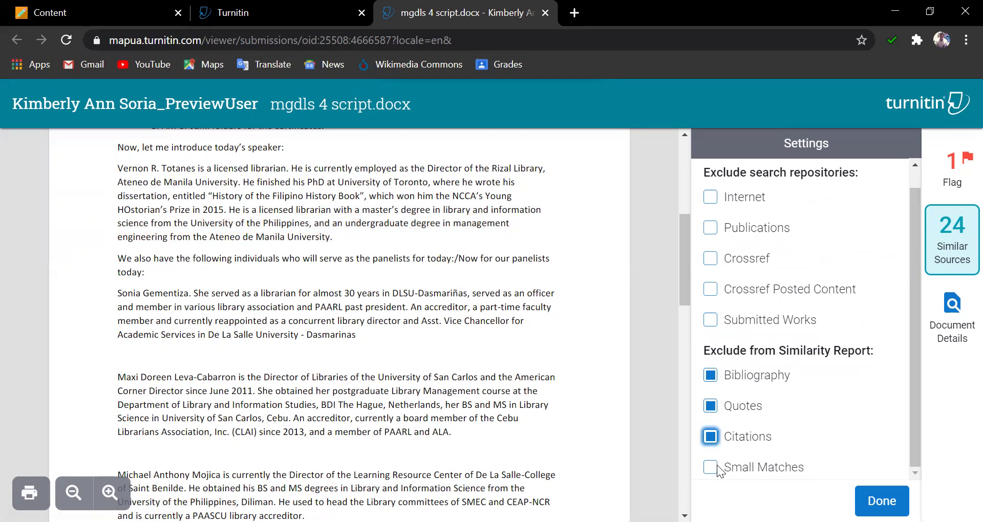
pyautogui.press('space')
pyautogui.scroll(-1, 853, 399)
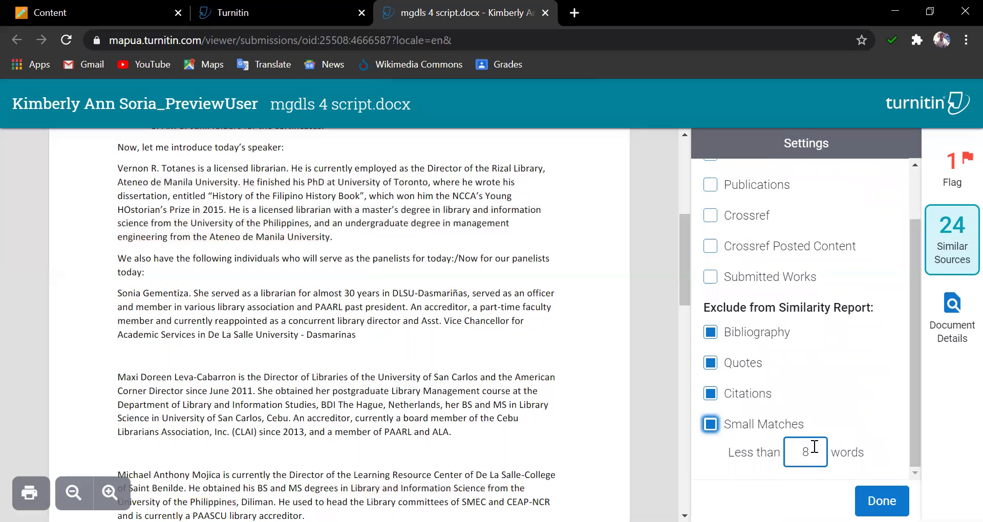
pyautogui.press('Tab')
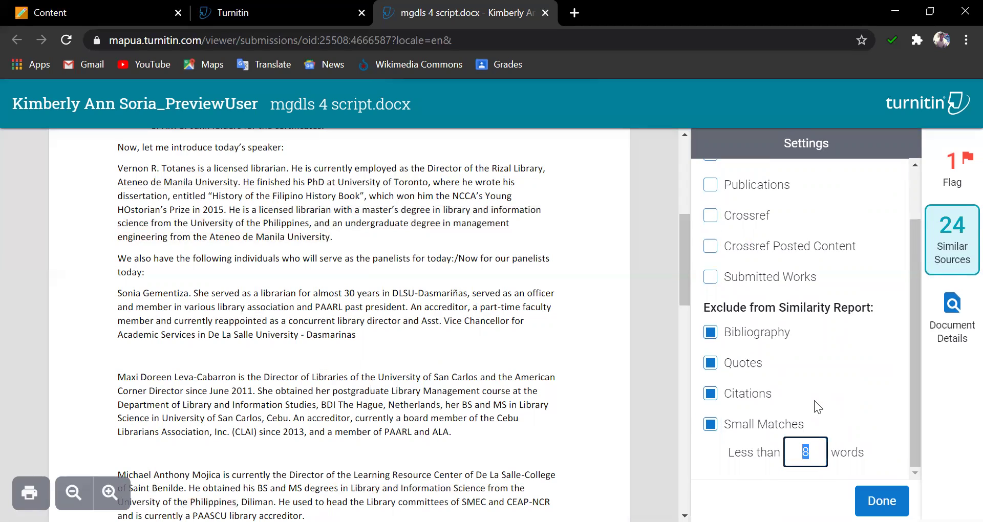
pyautogui.write('20')
pyautogui.click(882, 498)
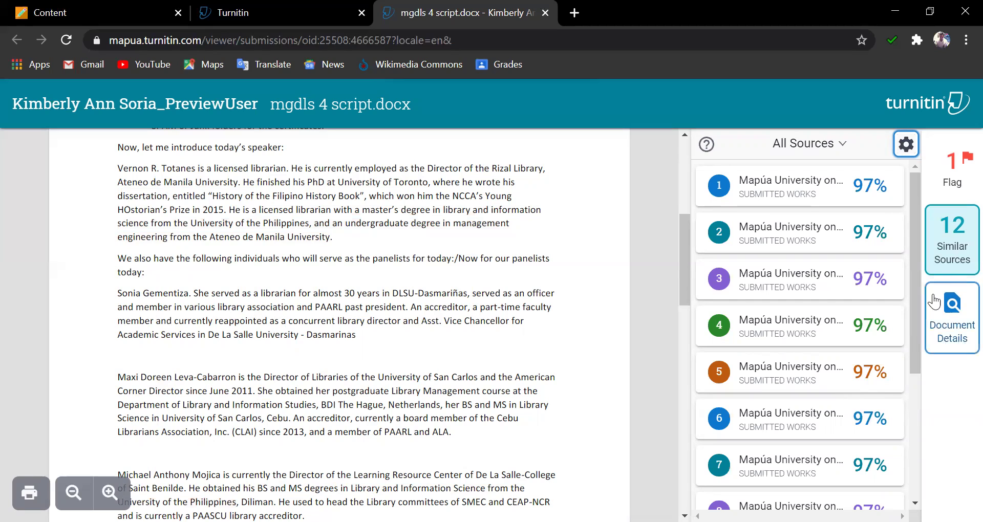
# - Review the Hidden text integrity flag: 931 suspect characters on 1 page
pyautogui.click(955, 183)
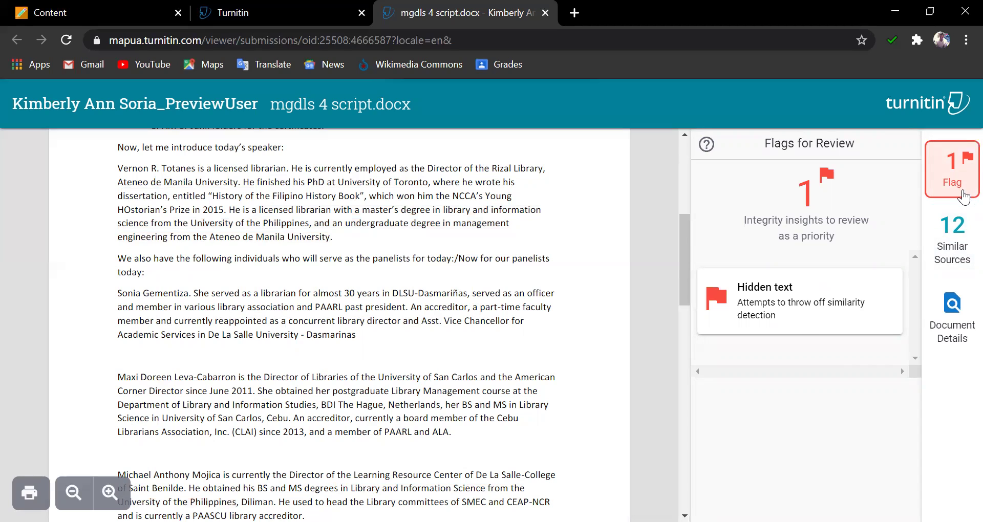
pyautogui.click(799, 322)
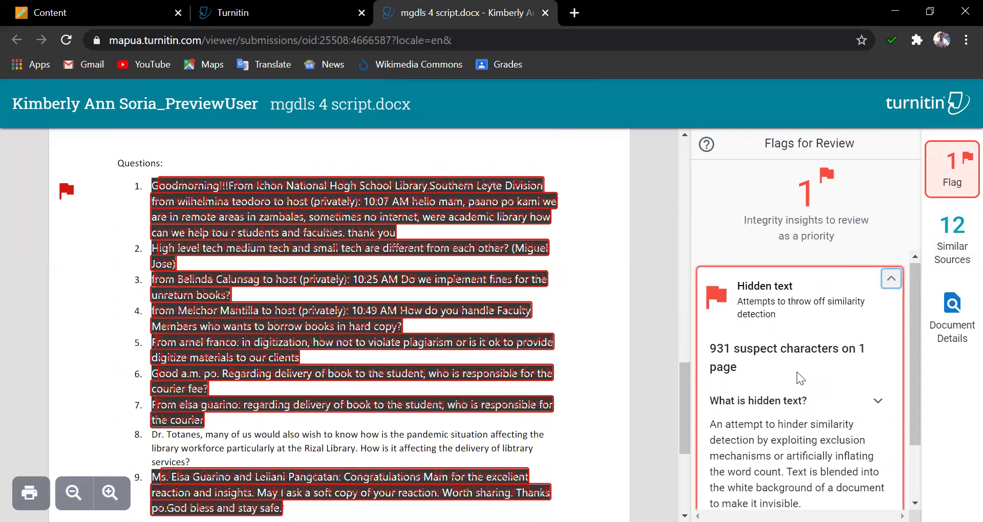
pyautogui.scroll(-2, 801, 379)
pyautogui.scroll(2, 802, 381)
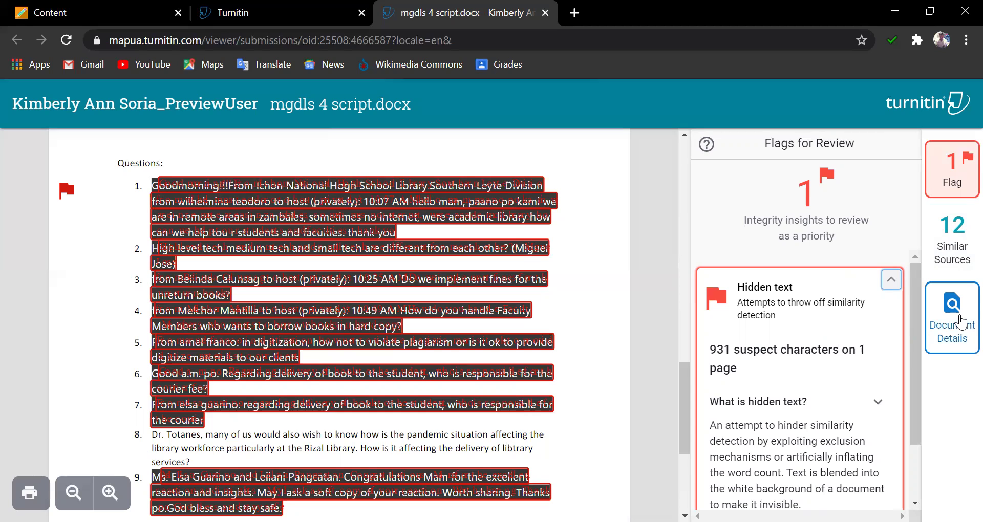
# - Show the document details: submitted 12 Jan 2021 05:09 PM, US Letter, assignment Trial 1
pyautogui.click(960, 321)
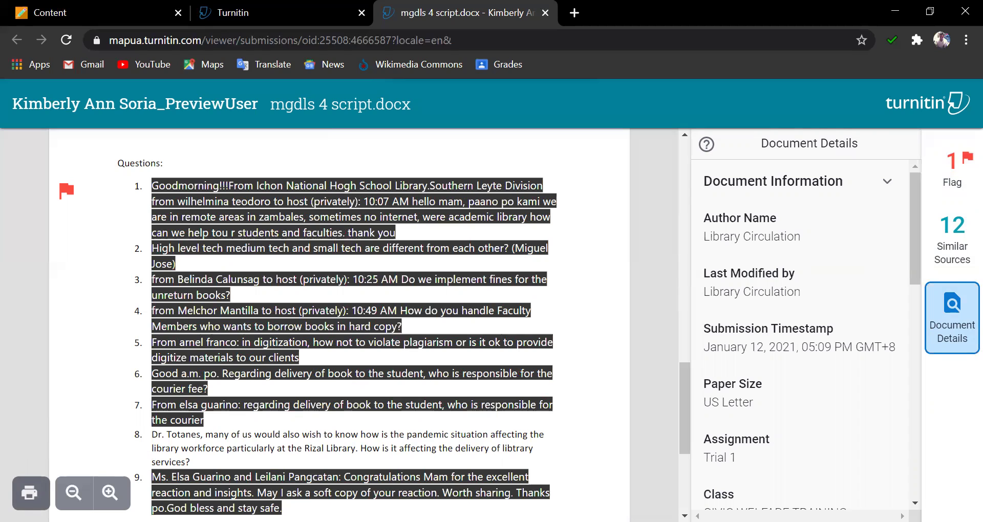
# - Preview the printable version of the report, then cancel back to the viewer
pyautogui.click(30, 493)
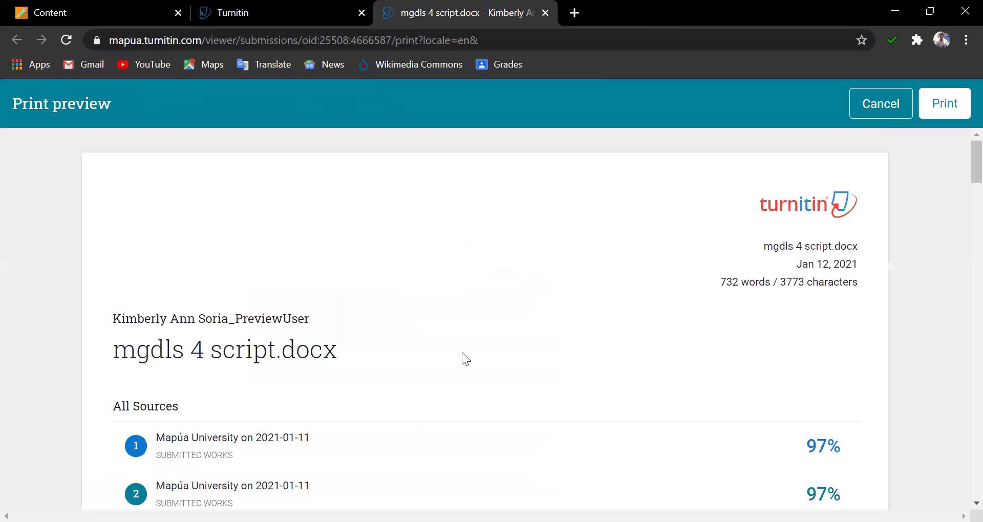
pyautogui.scroll(-15, 434, 338)
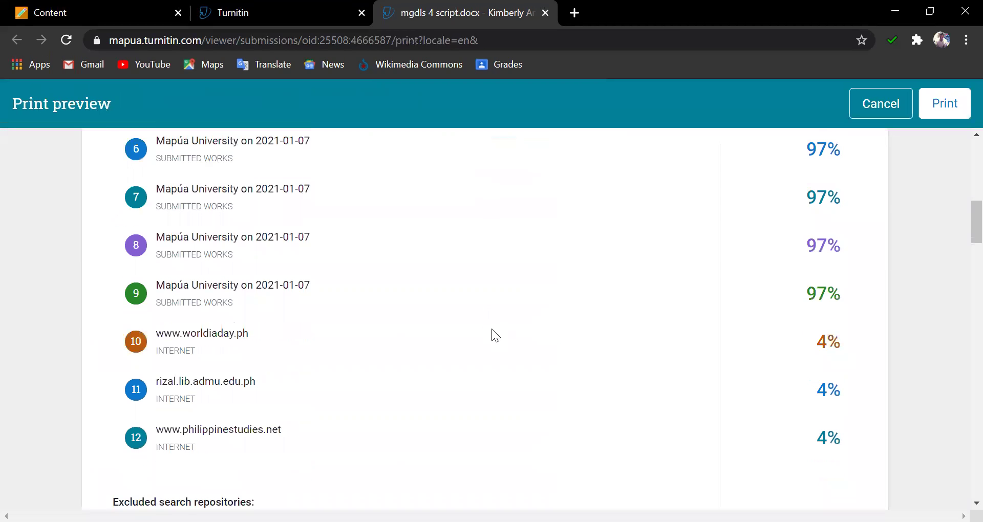
pyautogui.scroll(15, 499, 332)
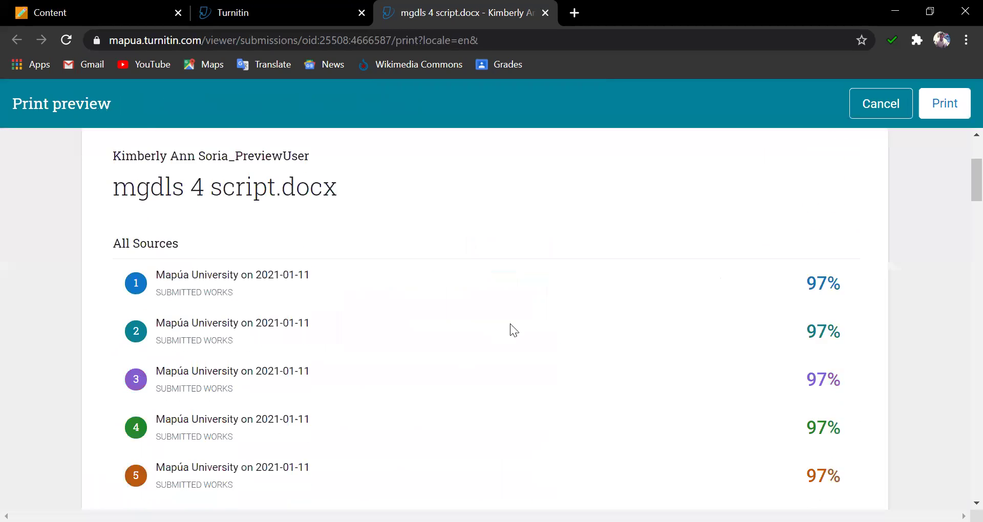
pyautogui.click(852, 116)
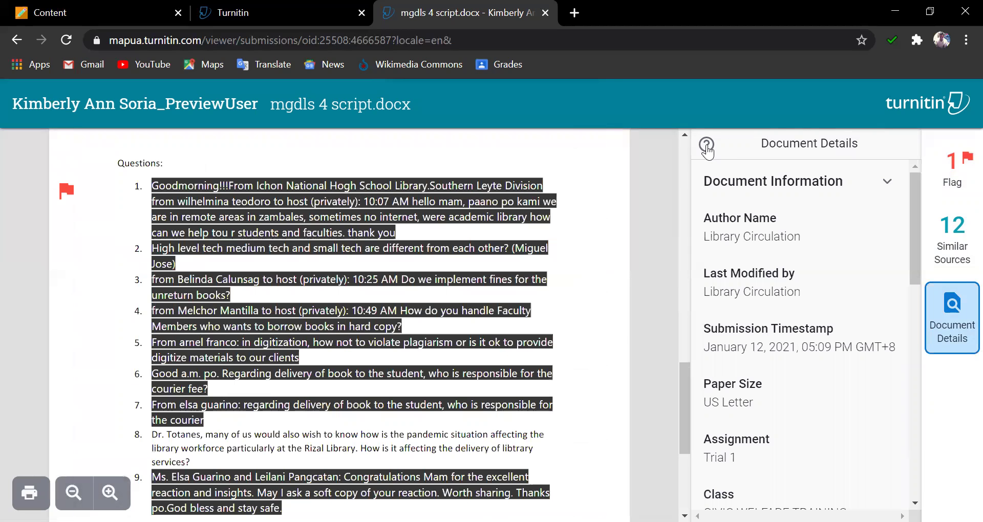
# - Look at the help options, then close the extra Turnitin tab
pyautogui.click(707, 147)
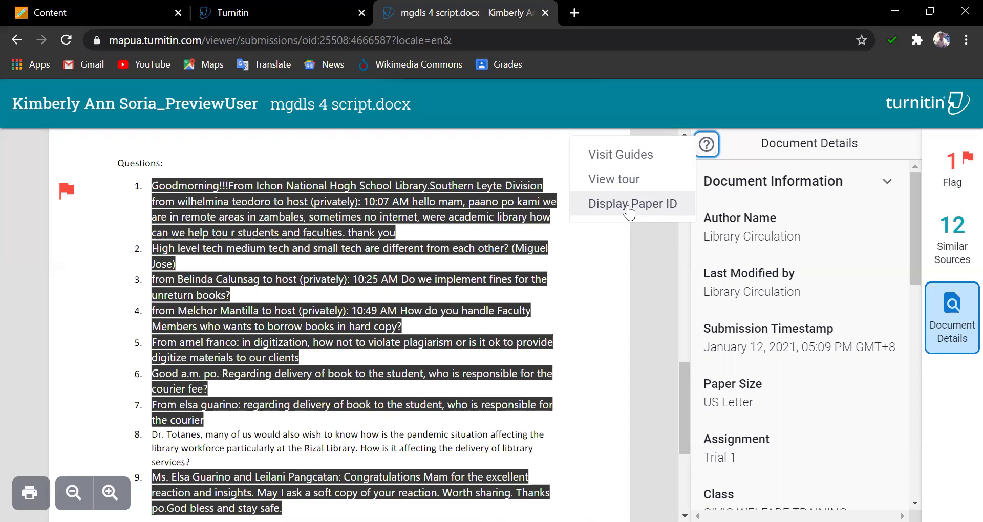
pyautogui.rightClick(199, 21)
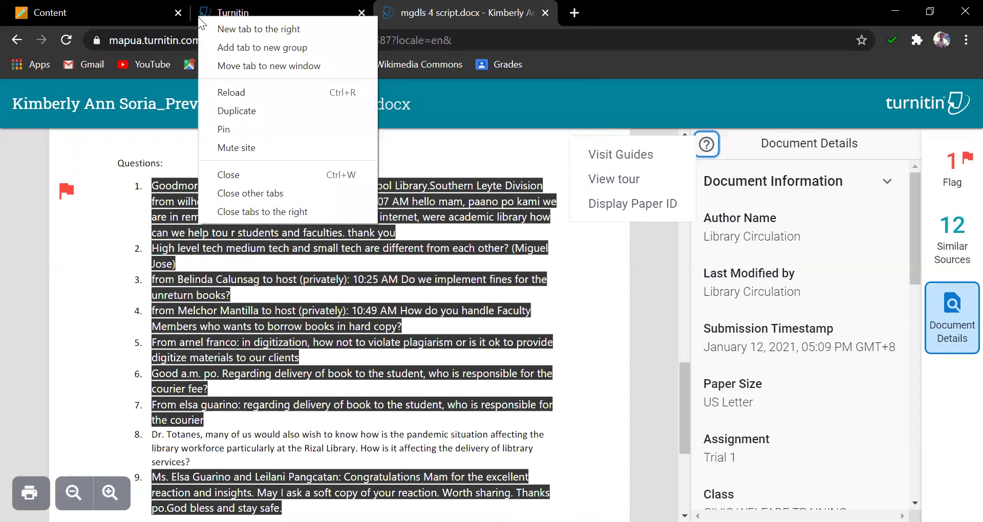
pyautogui.click(228, 175)
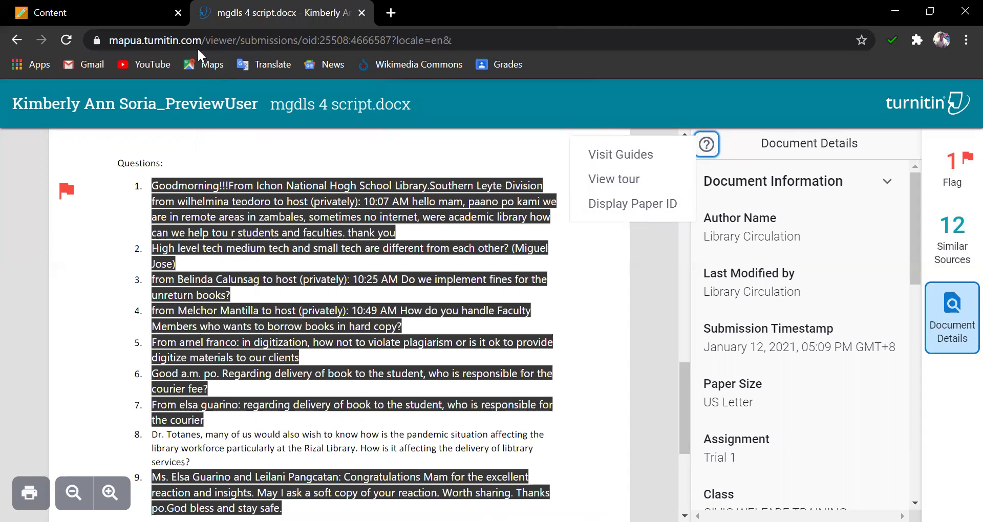
pyautogui.rightClick(202, 21)
# - Close the submission viewer and open the Full Grade Center, dismissing the grade encoding guide
pyautogui.click(231, 175)
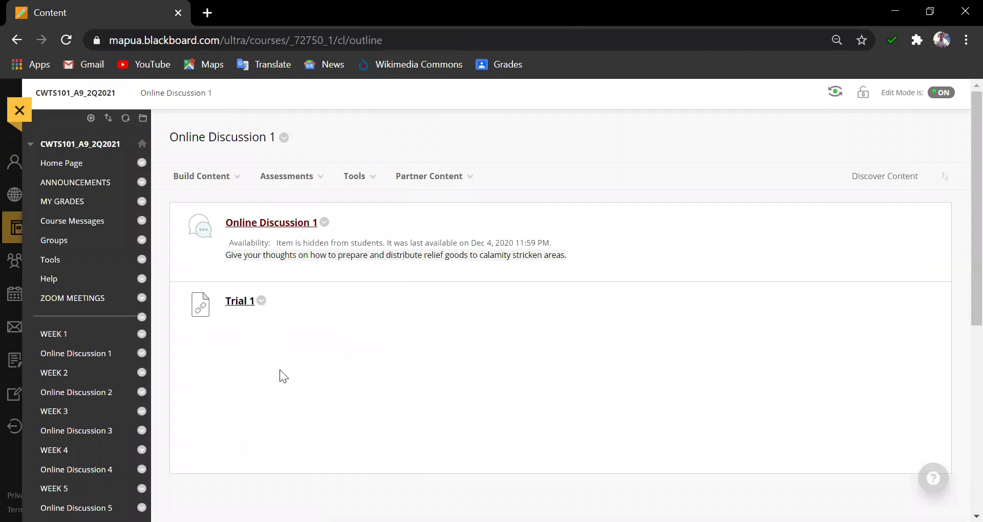
pyautogui.scroll(-7, 279, 370)
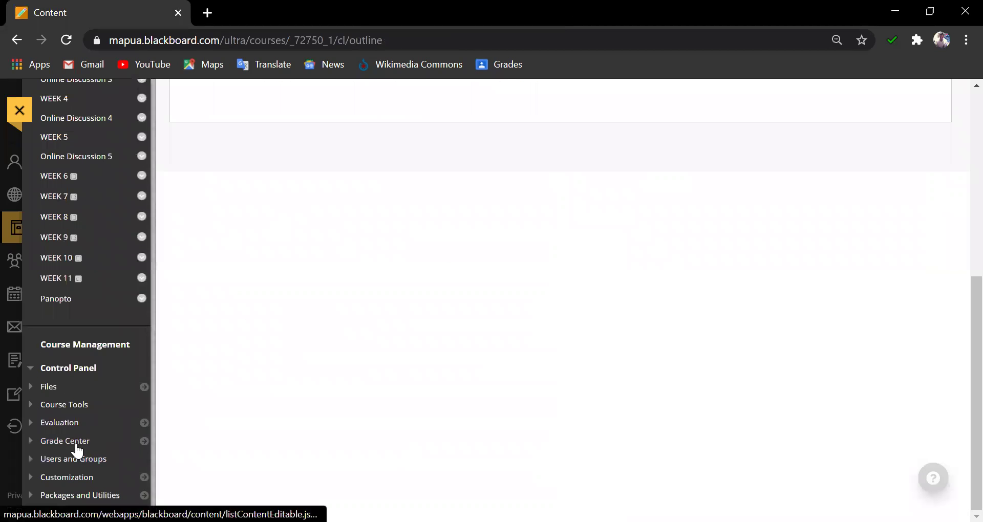
pyautogui.click(77, 443)
pyautogui.click(79, 473)
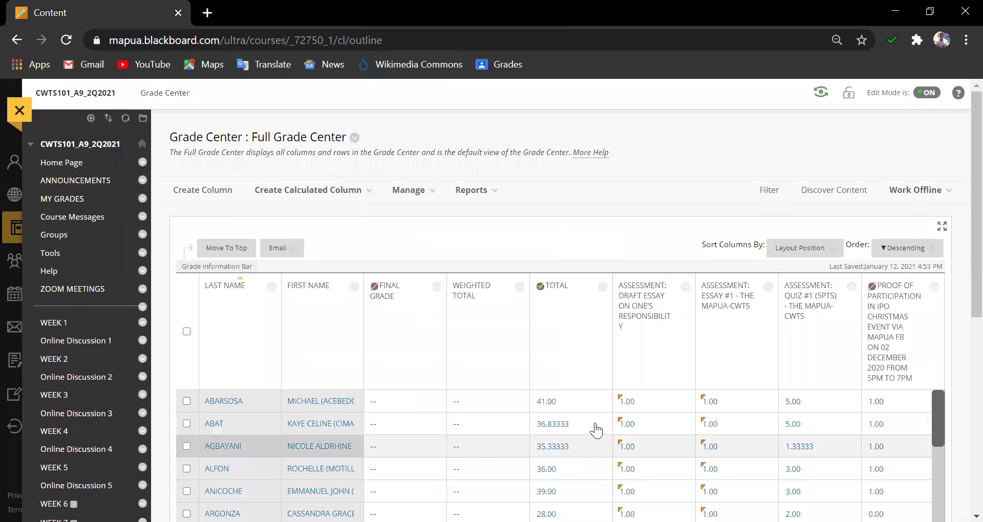
pyautogui.scroll(-6, 542, 430)
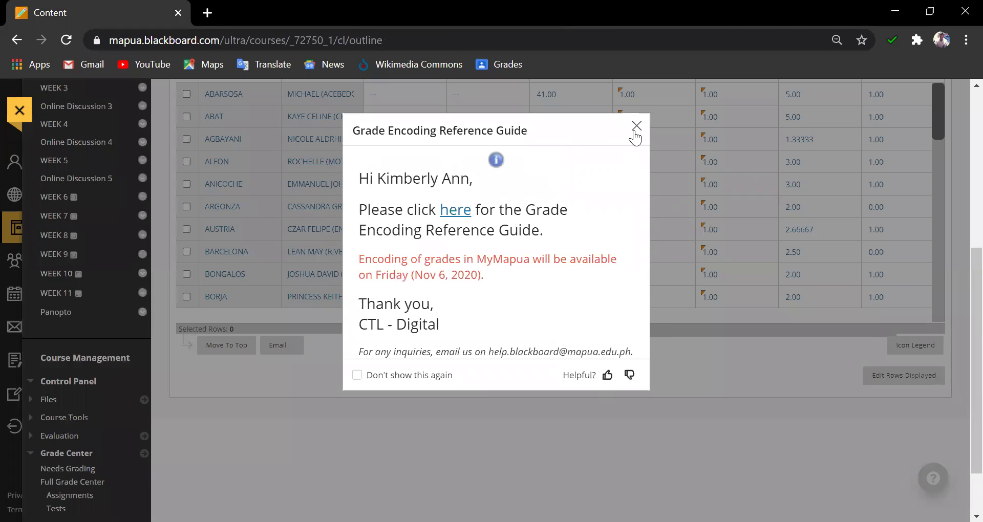
pyautogui.click(636, 134)
# - Scroll the Full Grade Center to bring the Trial 1 column into view
pyautogui.moveTo(425, 331); pyautogui.dragTo(890, 341)
pyautogui.scroll(6, 884, 334)
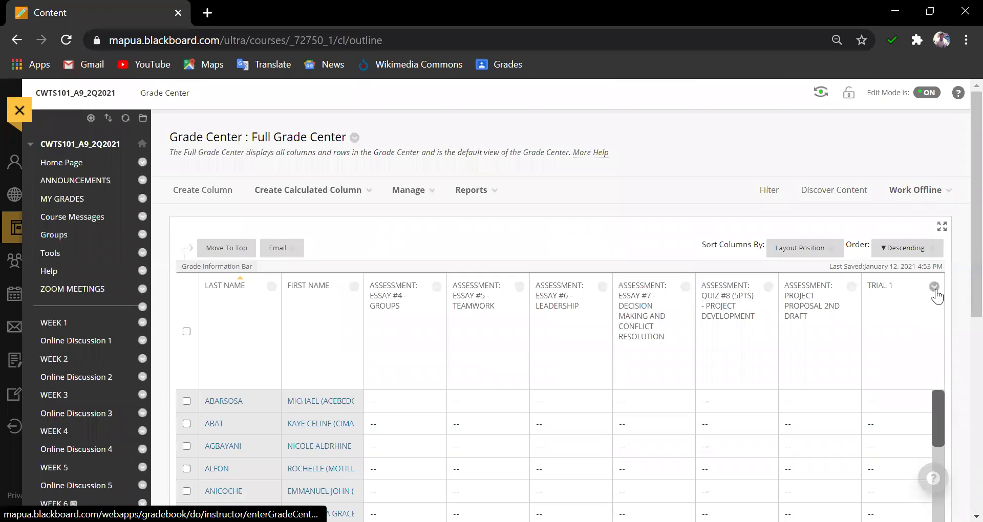
pyautogui.scroll(-5, 914, 325)
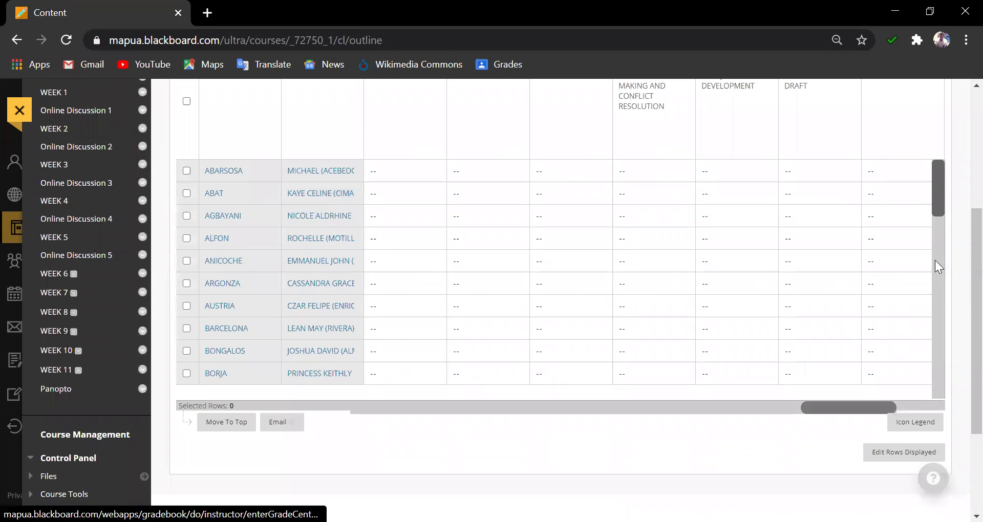
pyautogui.moveTo(941, 201); pyautogui.dragTo(944, 343)
pyautogui.scroll(-3, 912, 286)
pyautogui.moveTo(940, 198); pyautogui.dragTo(879, 305)
pyautogui.scroll(6, 917, 359)
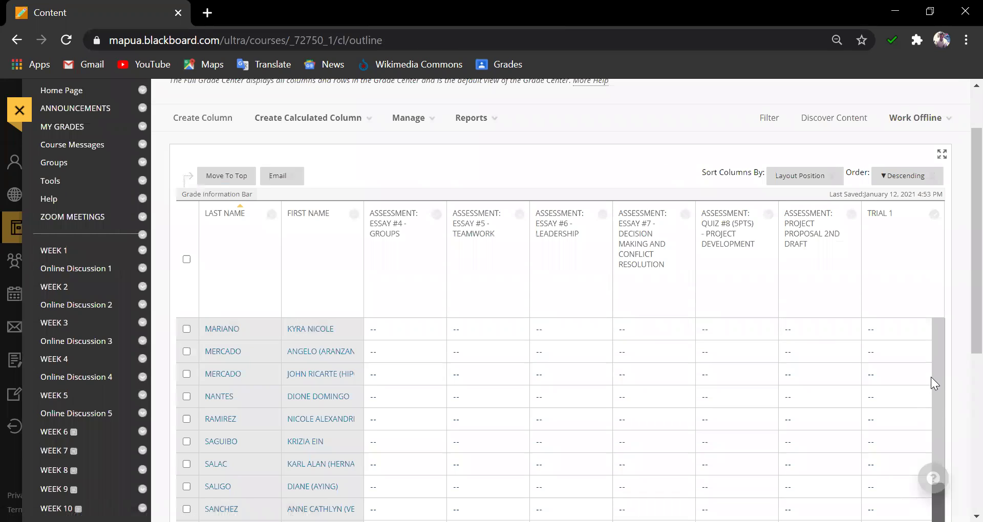
pyautogui.scroll(-1, 922, 445)
pyautogui.scroll(-3, 952, 366)
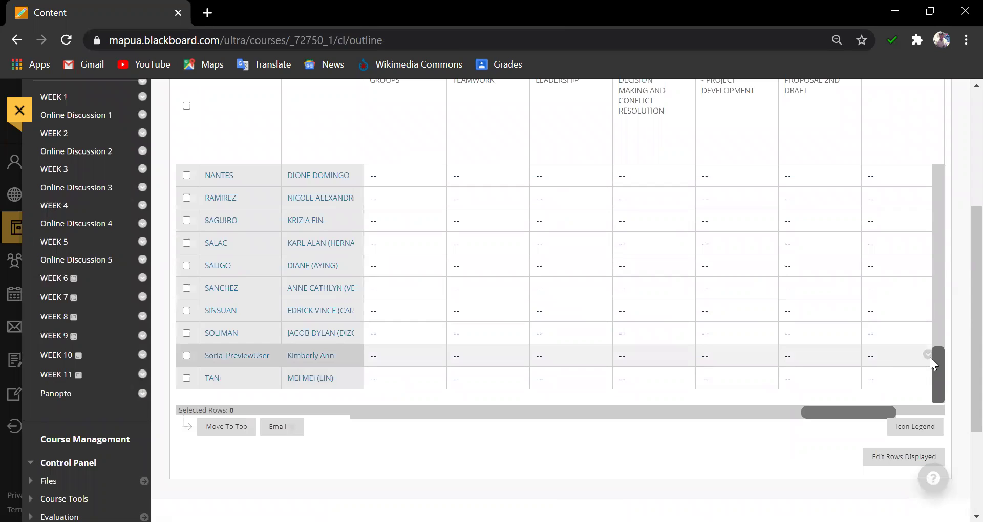
# - In the preview student's Trial 1 grade details, enter grade 20 with feedback 'good' and save
pyautogui.click(928, 356)
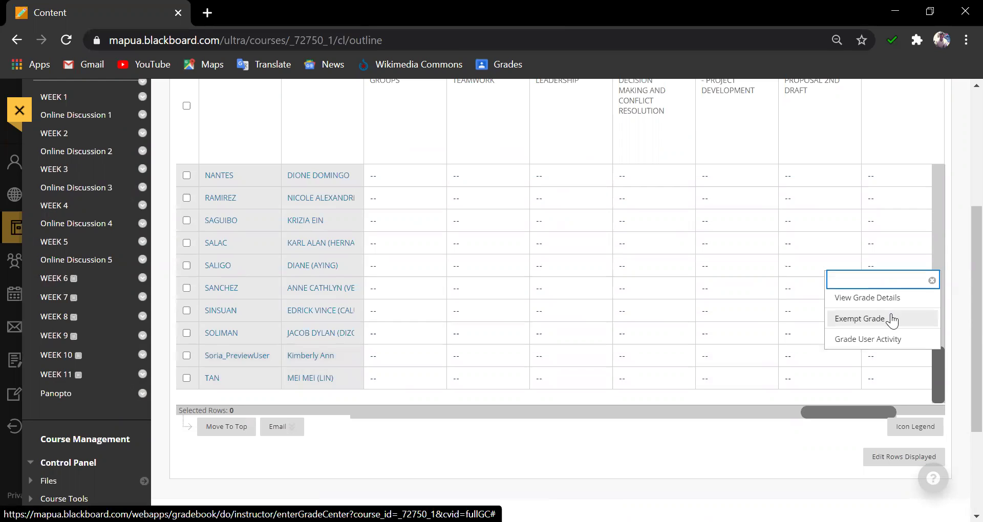
pyautogui.click(883, 299)
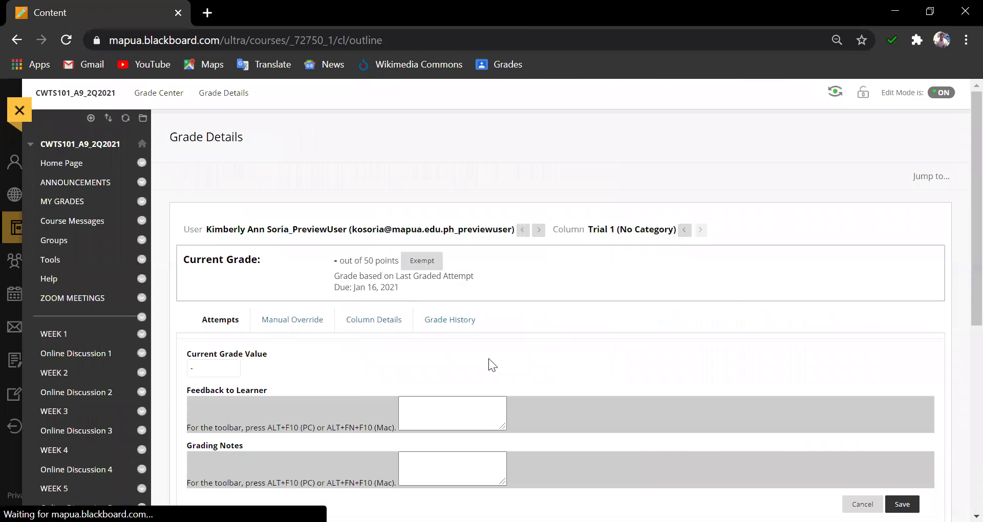
pyautogui.click(203, 368)
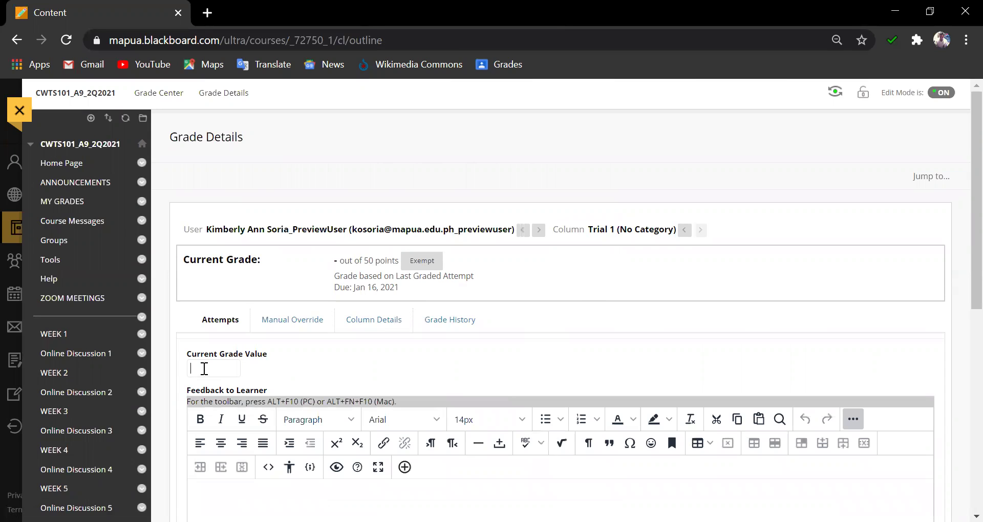
pyautogui.write('20')
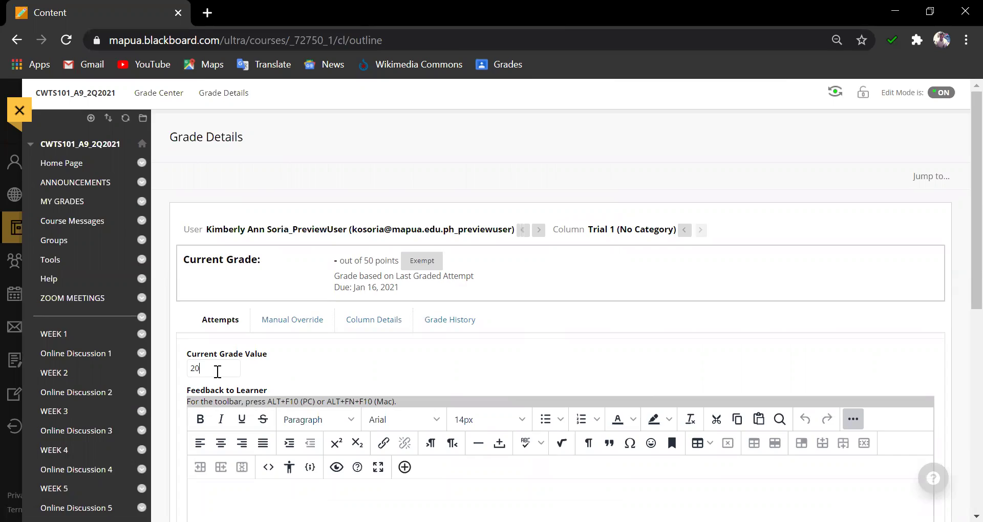
pyautogui.scroll(-5, 223, 298)
pyautogui.click(225, 267)
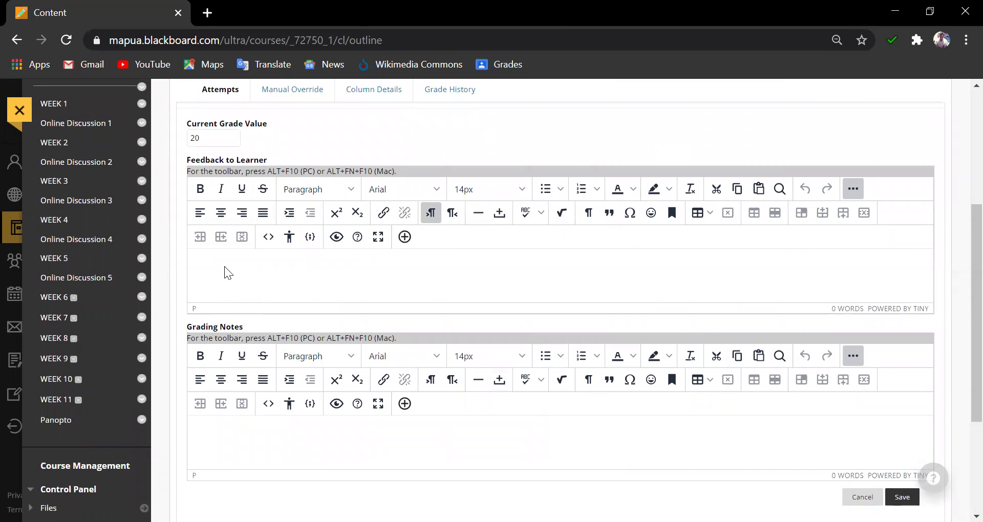
pyautogui.write('good')
pyautogui.scroll(-4, 568, 320)
pyautogui.click(902, 318)
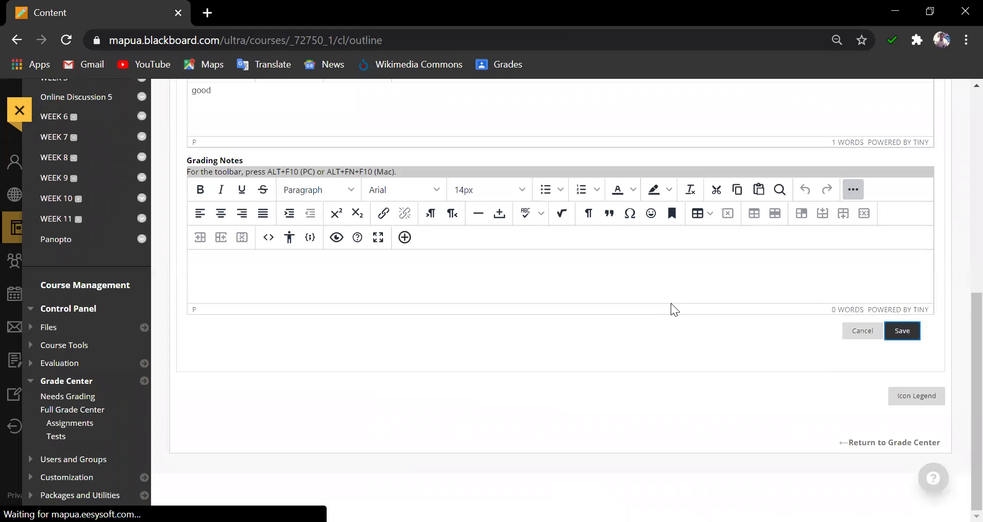